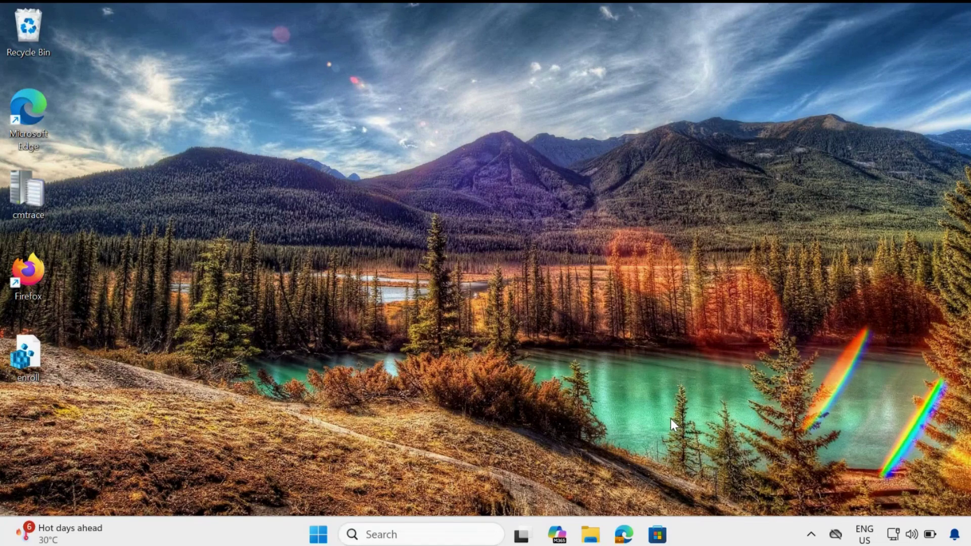
- Search for 'cmd' and launch Command Prompt
left_click(448, 533)
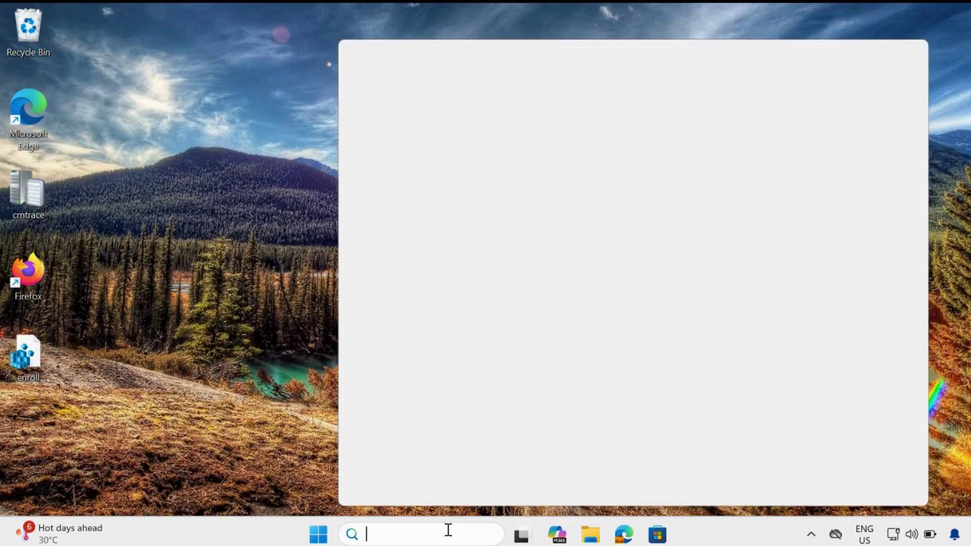
type("cmd")
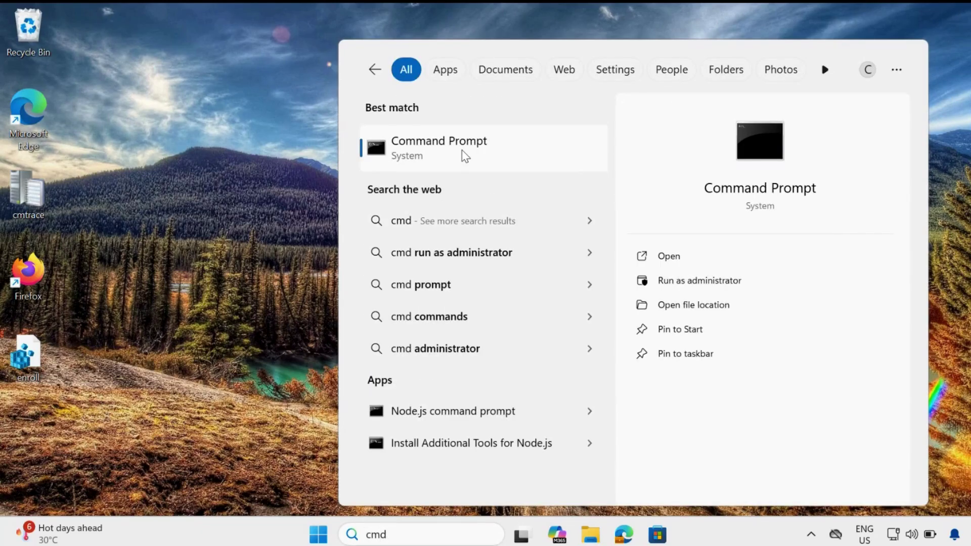
left_click(462, 149)
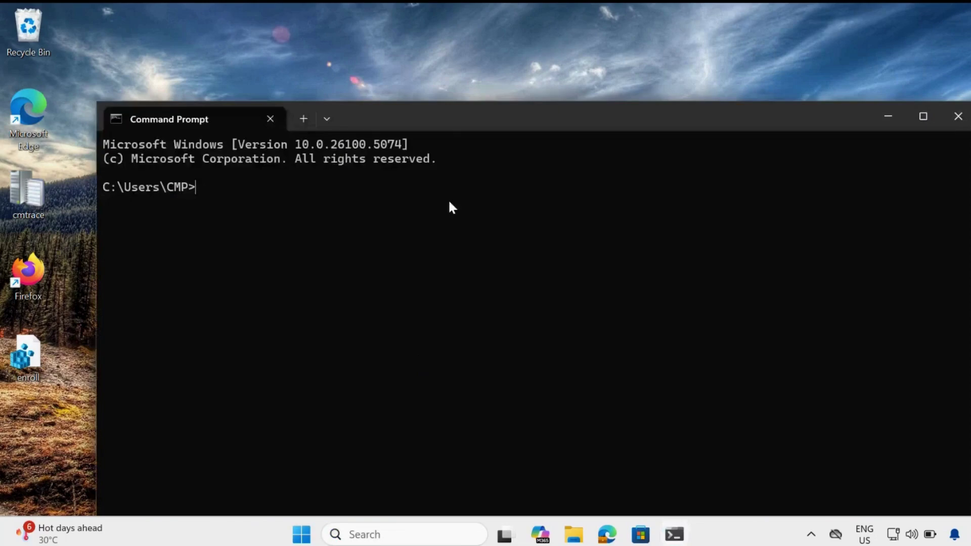
- Run whoami and whoami /upn to show the signed-in Azure AD account and its UPN
type("whoami")
key("Return")
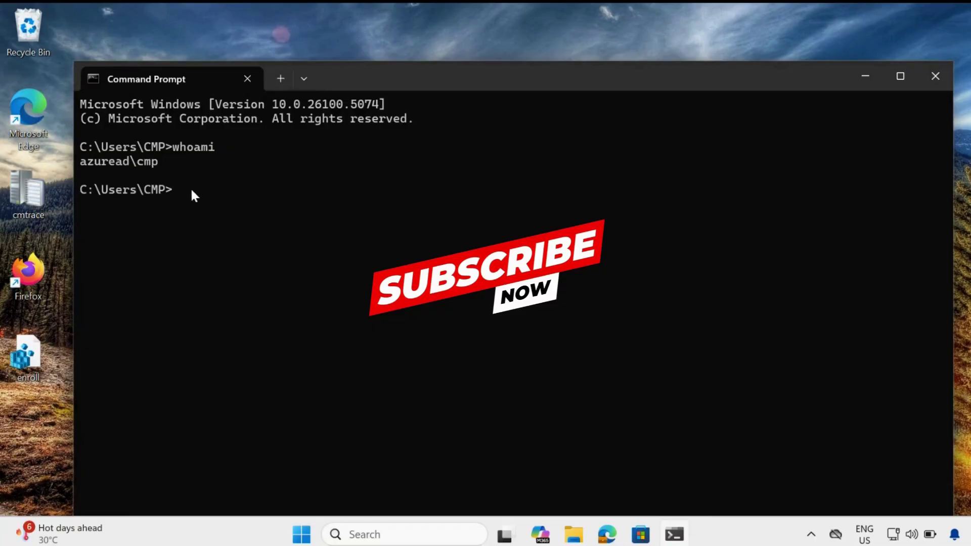
type("whoami /upn")
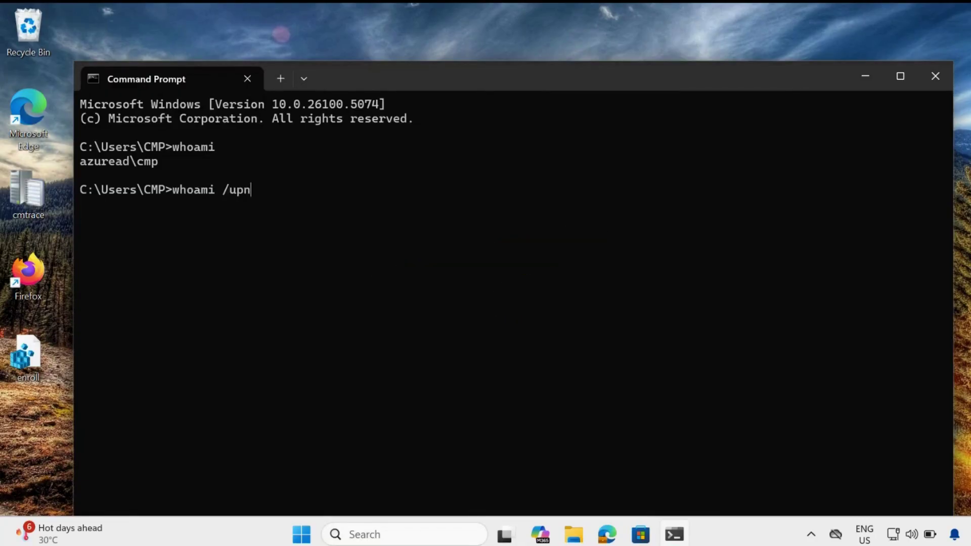
key("Return")
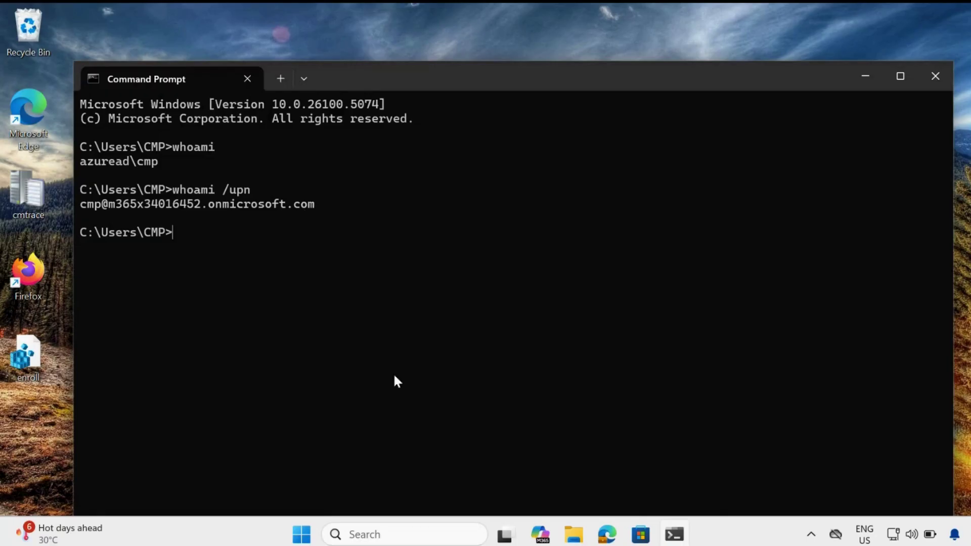
- Open Computer Management via This PC > Manage and browse Local Users and Groups > Groups
left_click(574, 537)
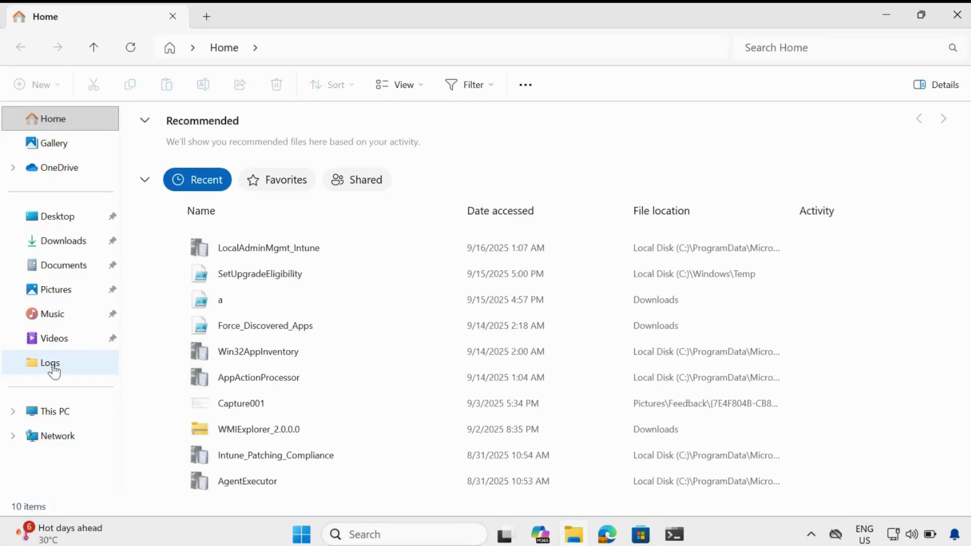
right_click(66, 414)
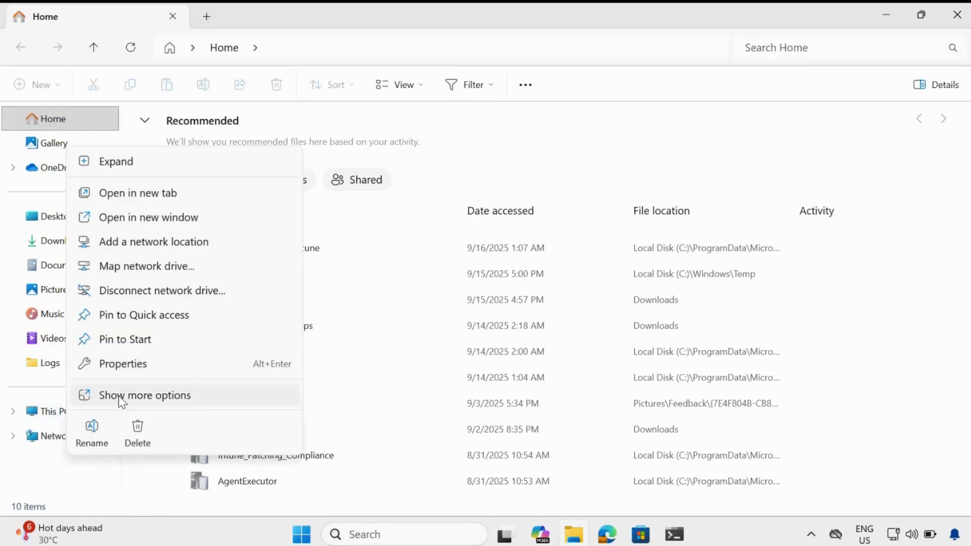
left_click(121, 395)
left_click(108, 217)
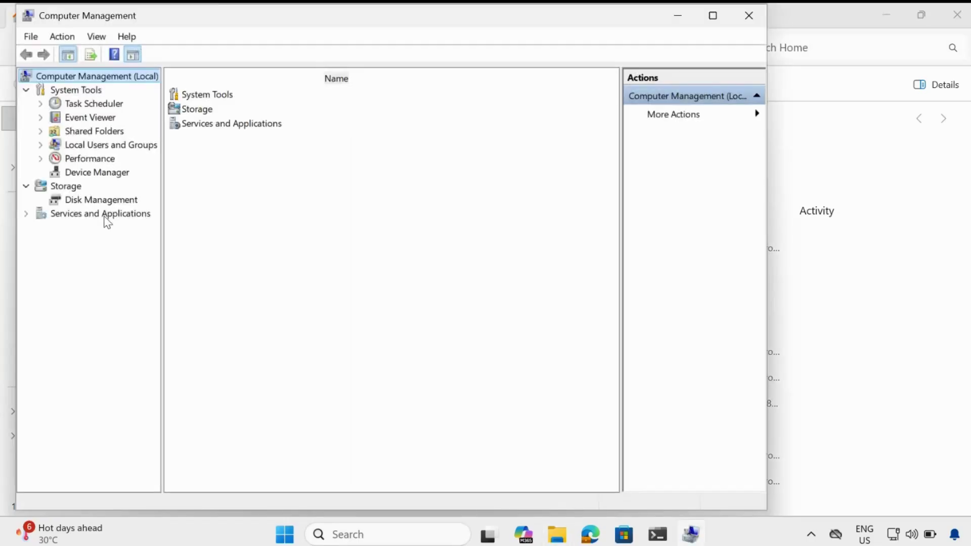
left_click(114, 147)
double_click(212, 112)
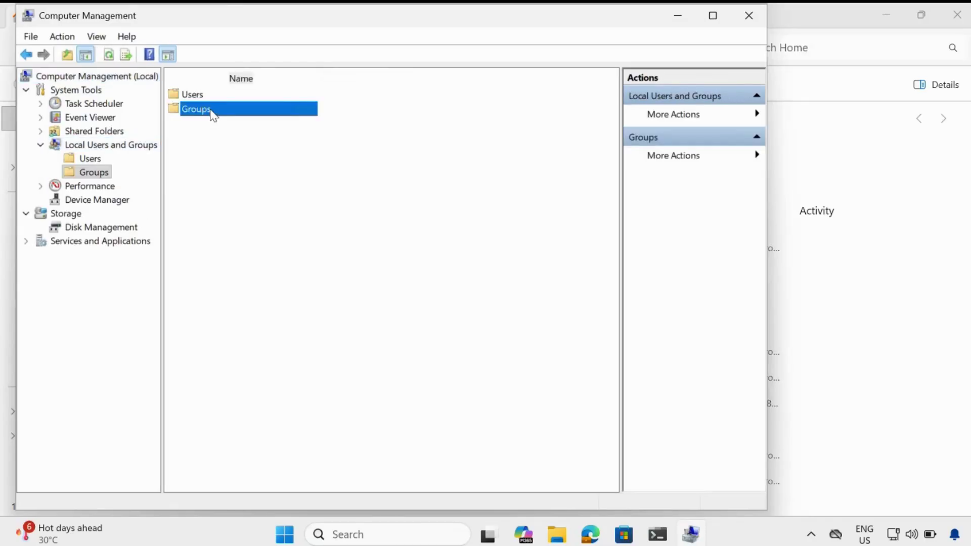
double_click(221, 109)
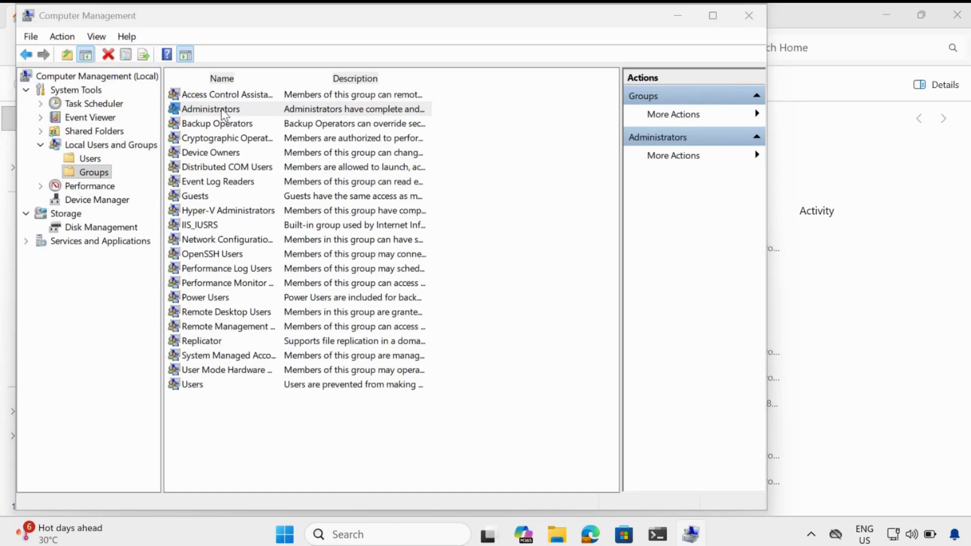
- Open the Administrators group, select the Azure AD user in Members, then return to Intune
double_click(221, 109)
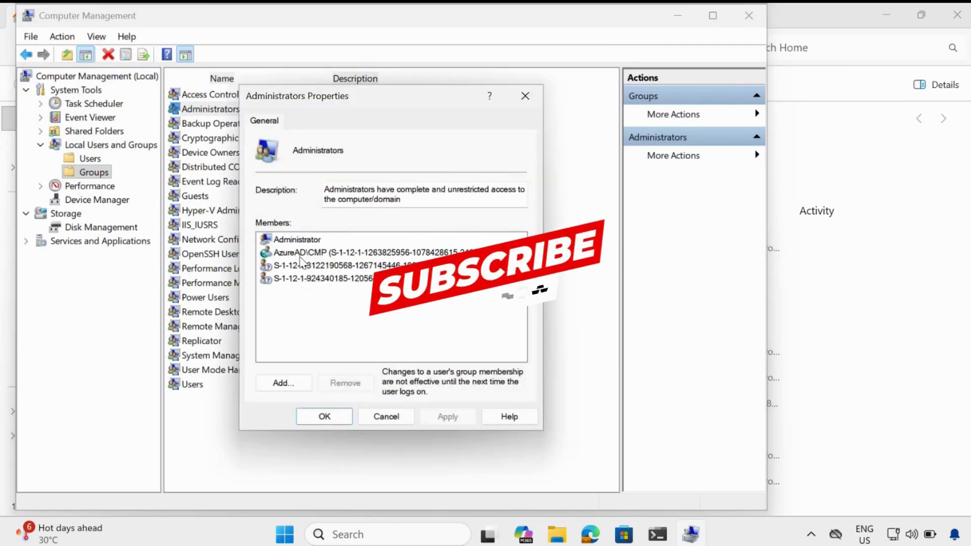
left_click(331, 259)
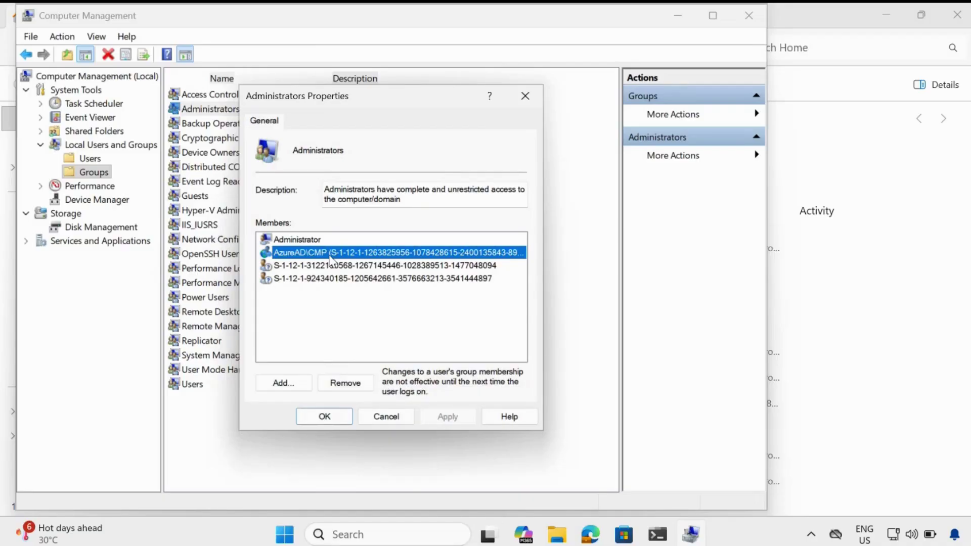
left_click(587, 537)
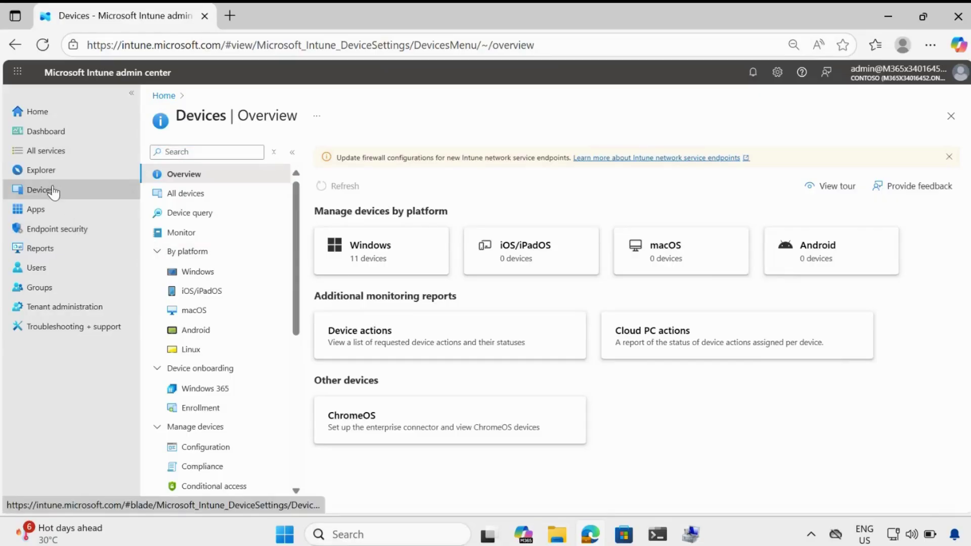
- Go to Devices > Scripts and remediations and start creating a new remediation package
left_click(53, 191)
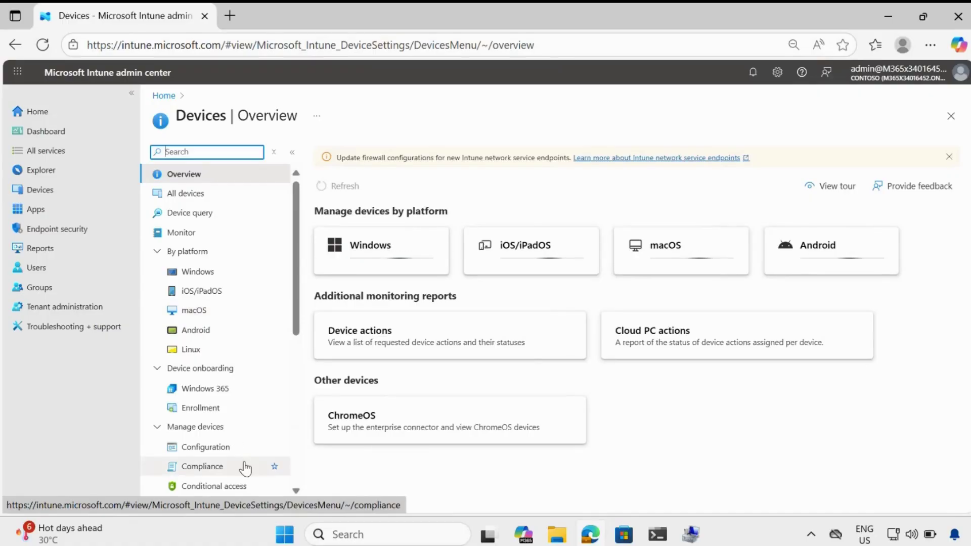
scroll(297, 347, "down", 3)
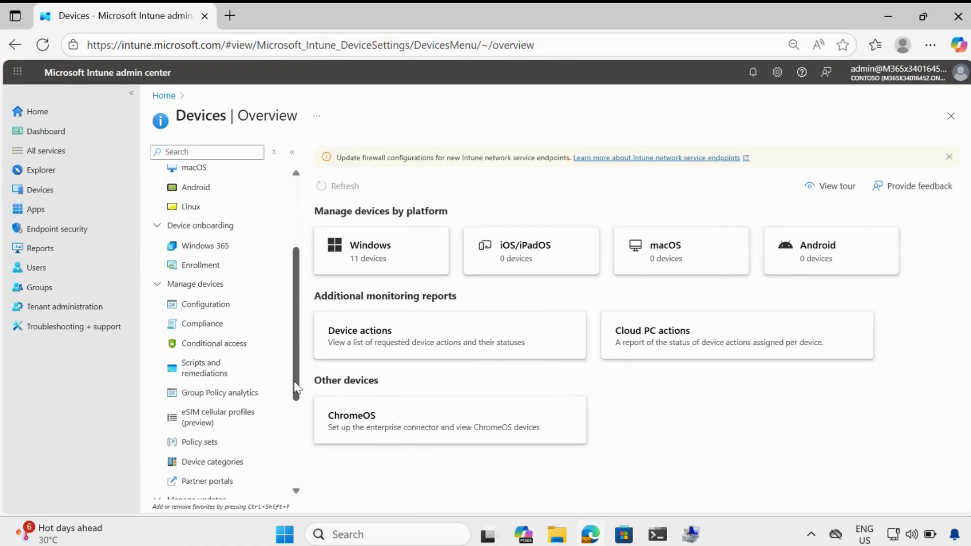
left_click(205, 373)
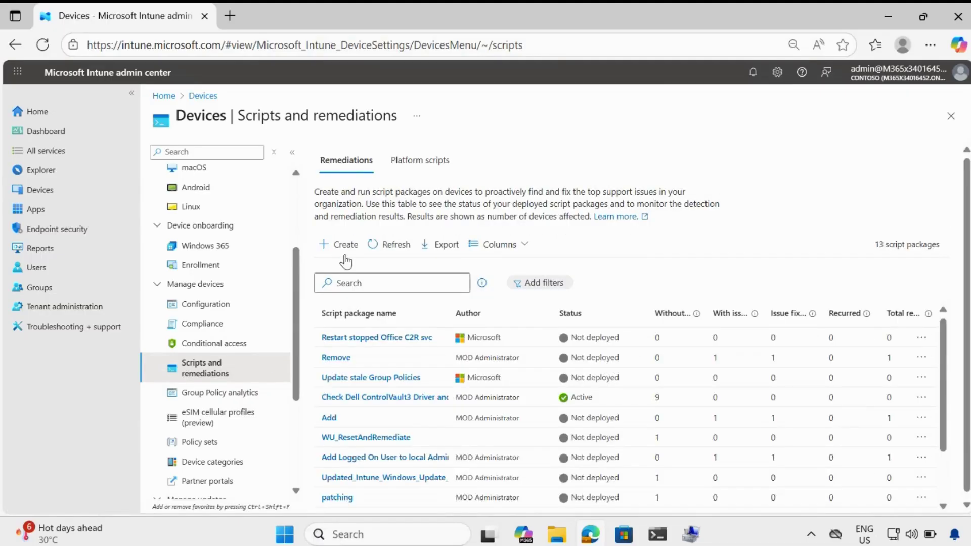
left_click(346, 245)
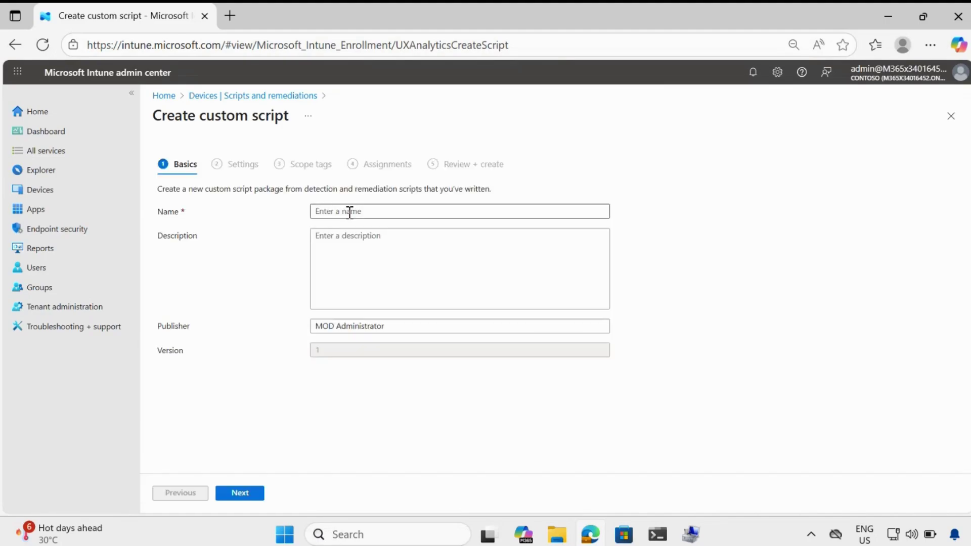
- Paste 'Remove Logged-On User from Local Admin Group' as the name and description, then continue to Settings
left_click(350, 211)
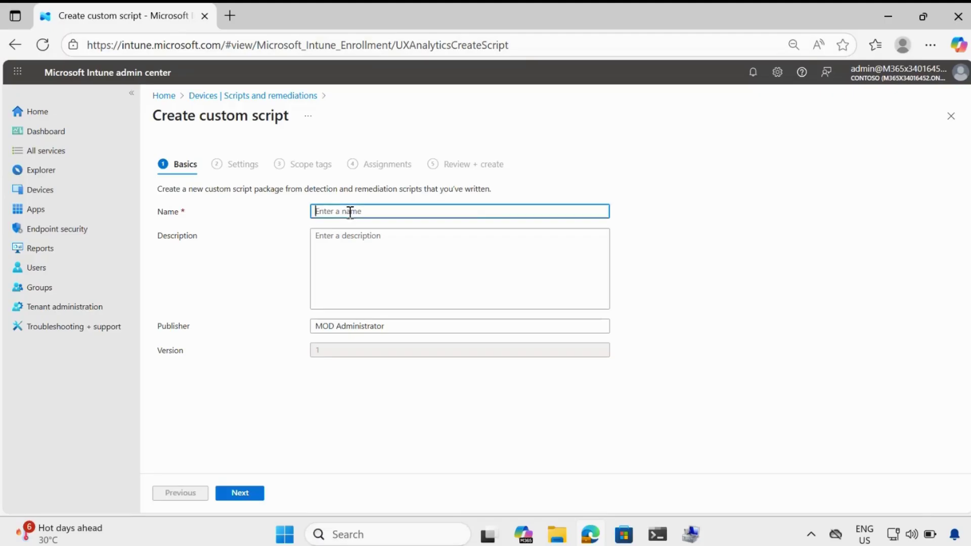
type("Remove Logged-On User from Local Admin Group")
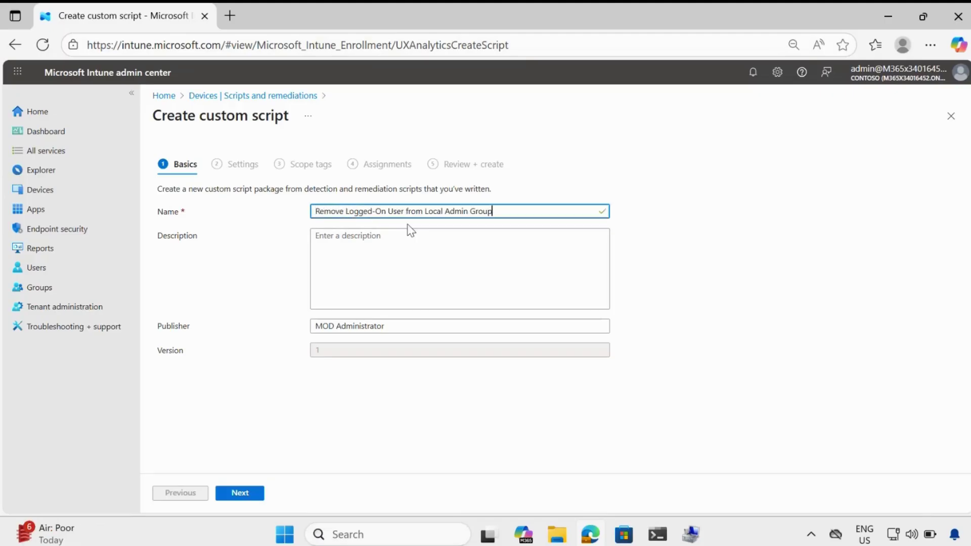
left_click(374, 252)
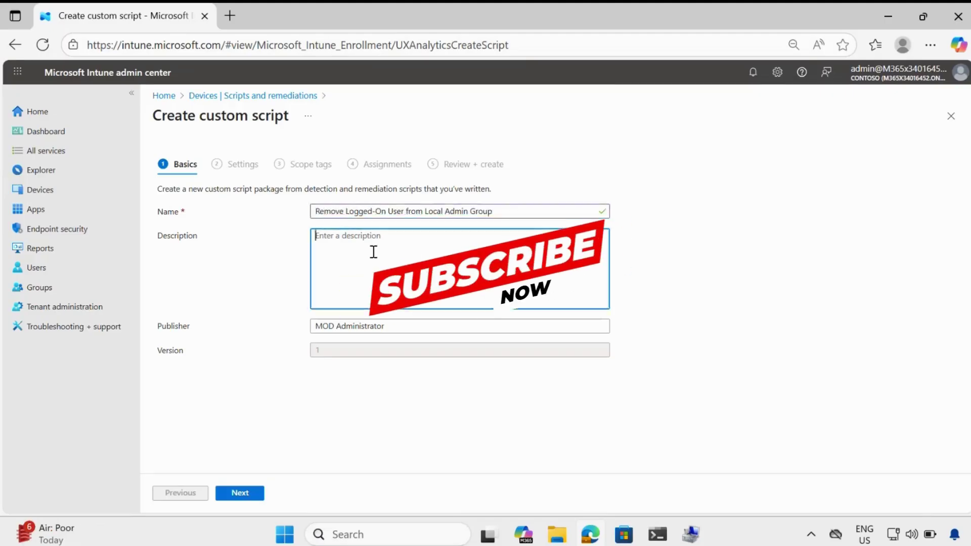
type("Remove Logged-On User from Local Admin Group")
left_click(245, 495)
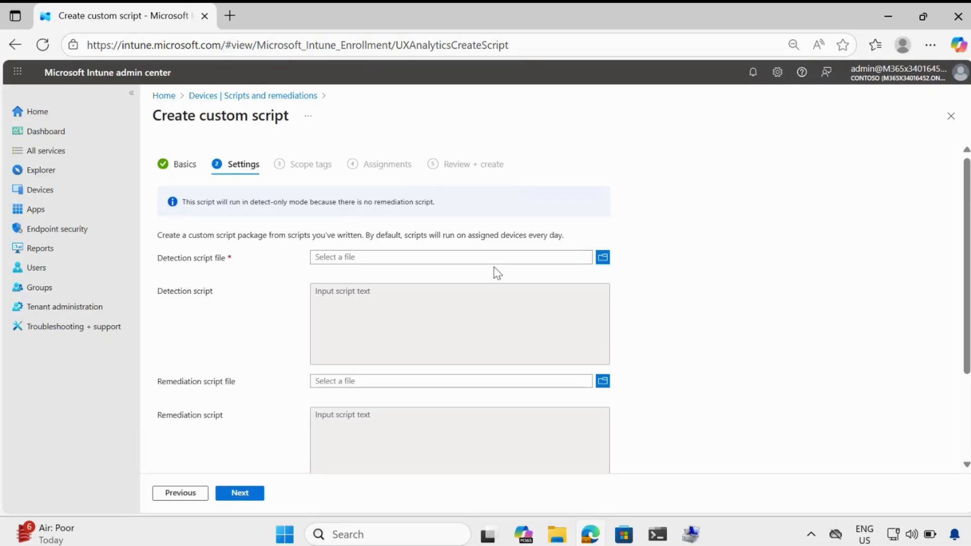
- Upload the Detection .ps1 file as the detection script
left_click(613, 256)
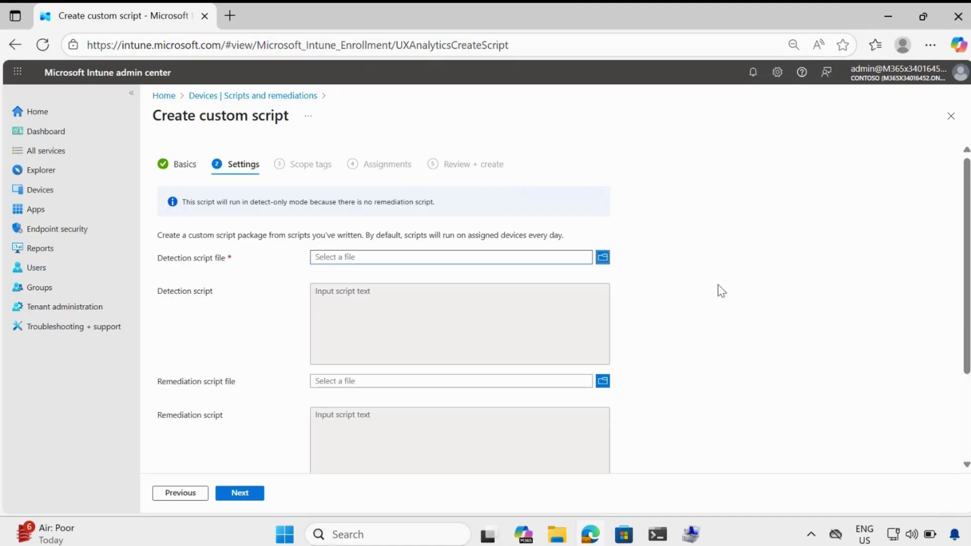
left_click(602, 260)
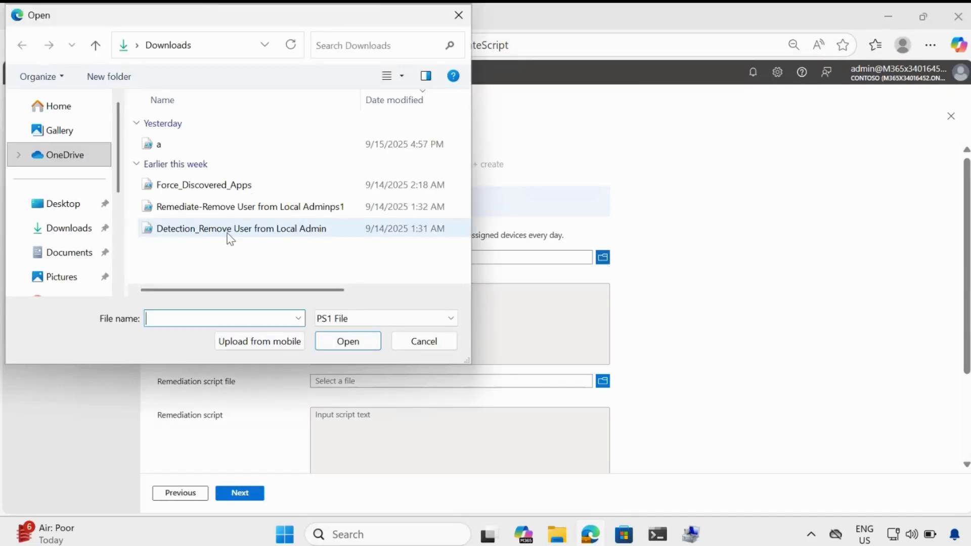
left_click(226, 230)
left_click(348, 341)
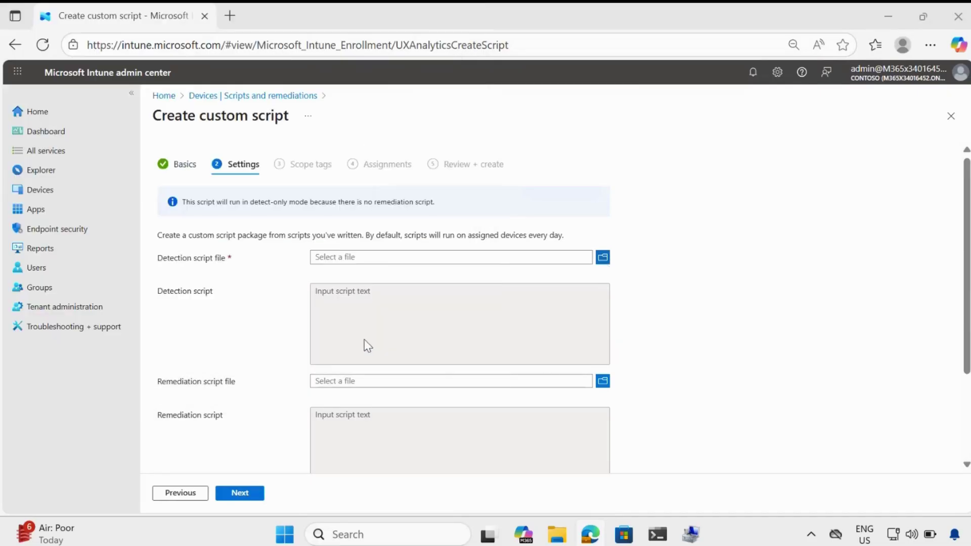
- Upload the Remediate .ps1 file and set the script to run in 64-bit PowerShell
scroll(662, 279, "down", 3)
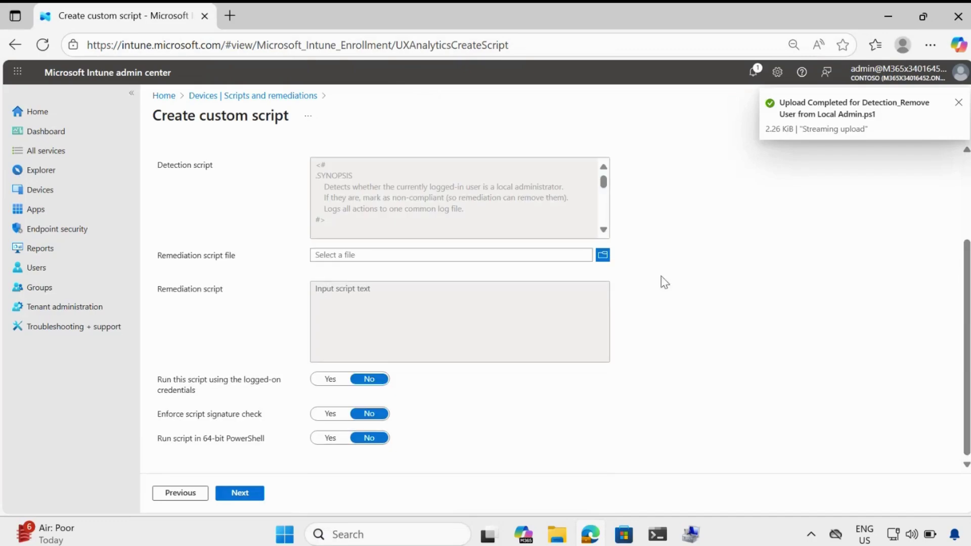
left_click(603, 258)
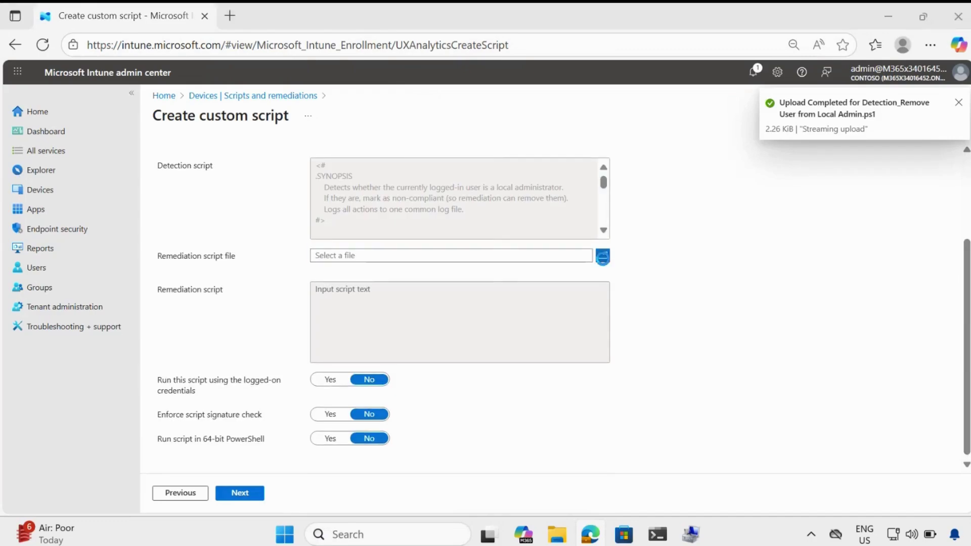
left_click(302, 211)
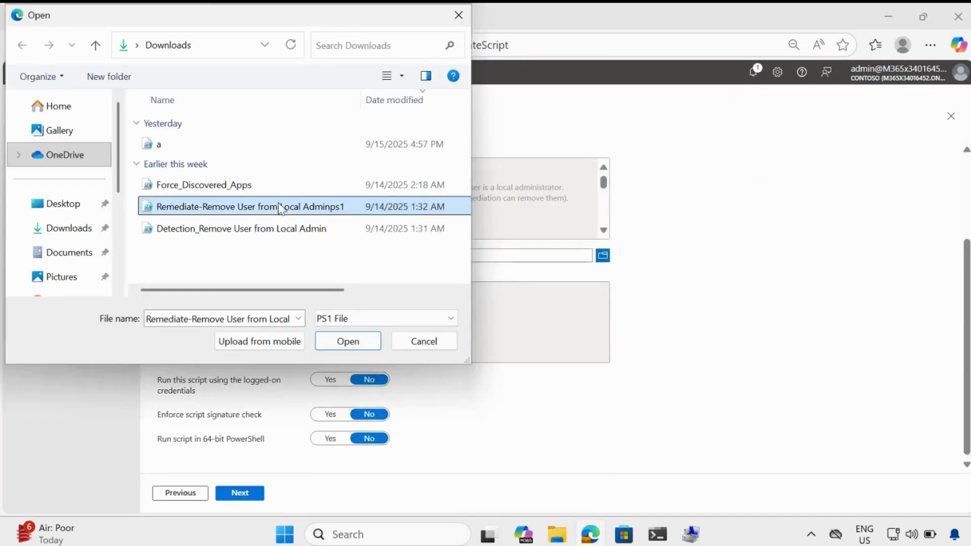
left_click(348, 341)
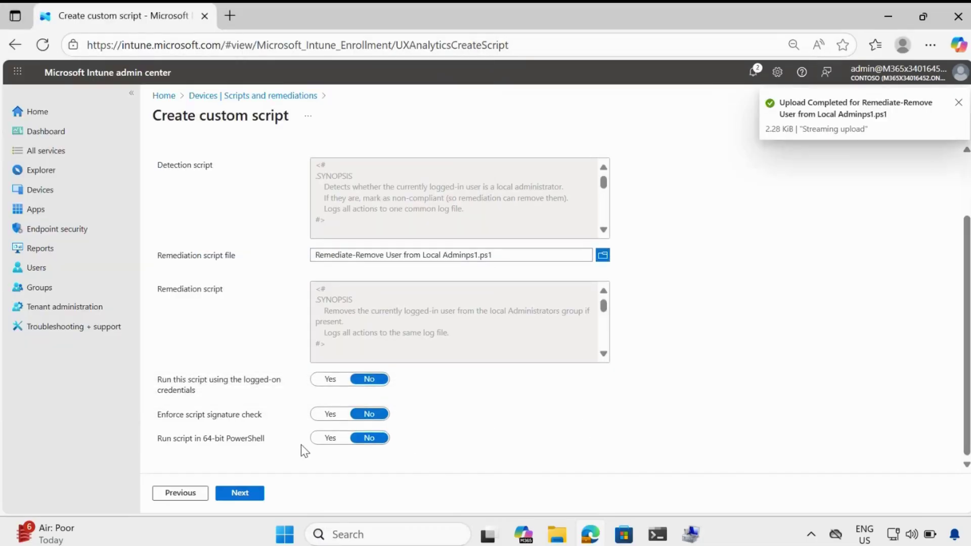
left_click(329, 439)
left_click(241, 493)
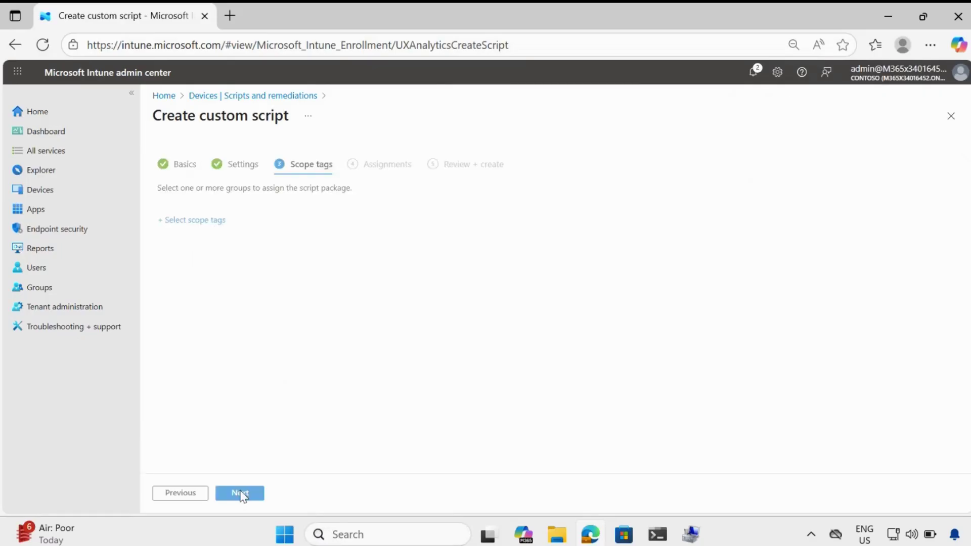
- Skip past Scope tags and Assignments and create the remediation package from the review page
left_click(240, 493)
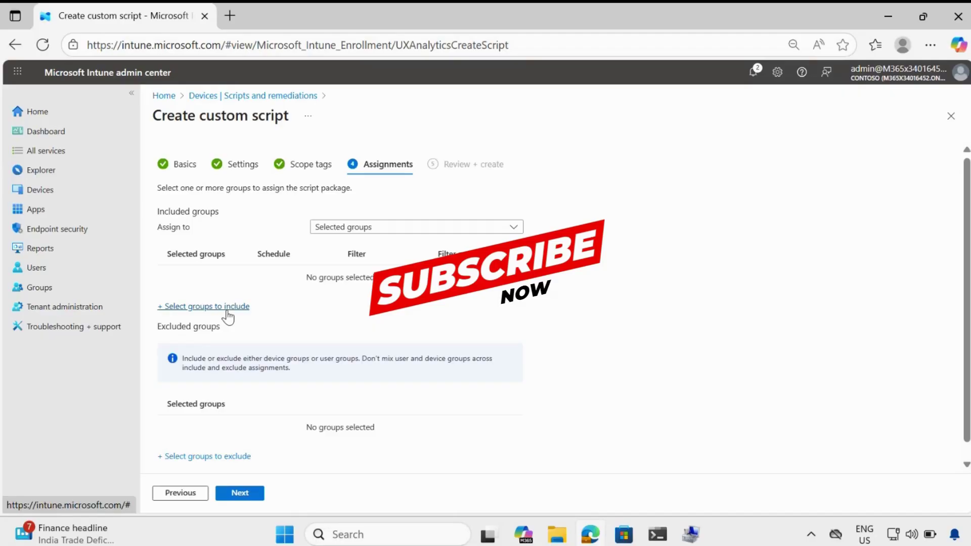
left_click(245, 499)
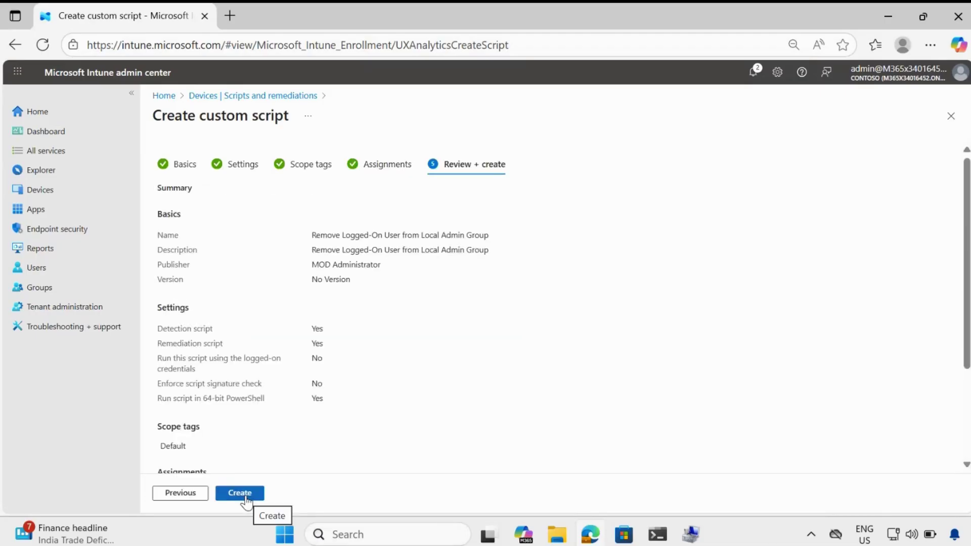
left_click(245, 498)
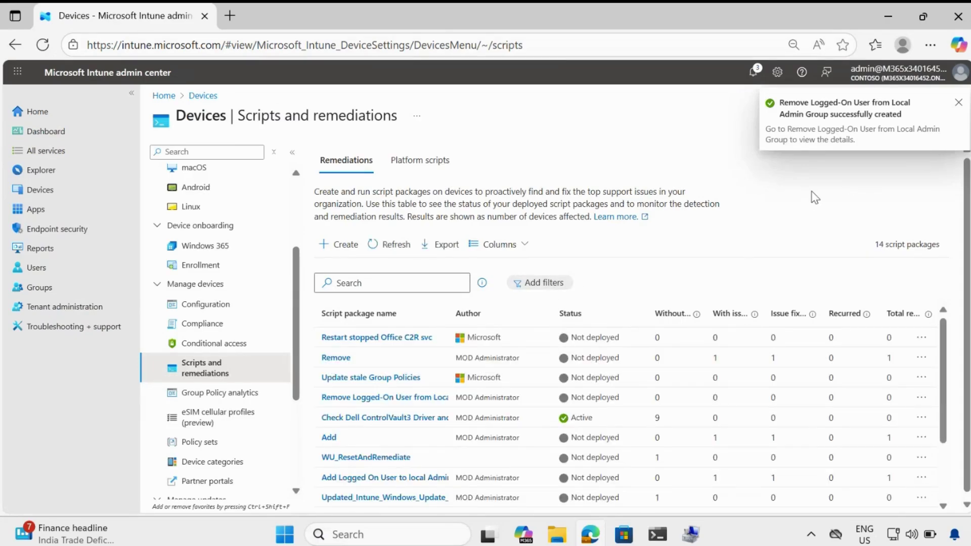
- Open All devices, widen the Device name column, and open DESKTOP-CKBUKQR
scroll(300, 287, "up", 5)
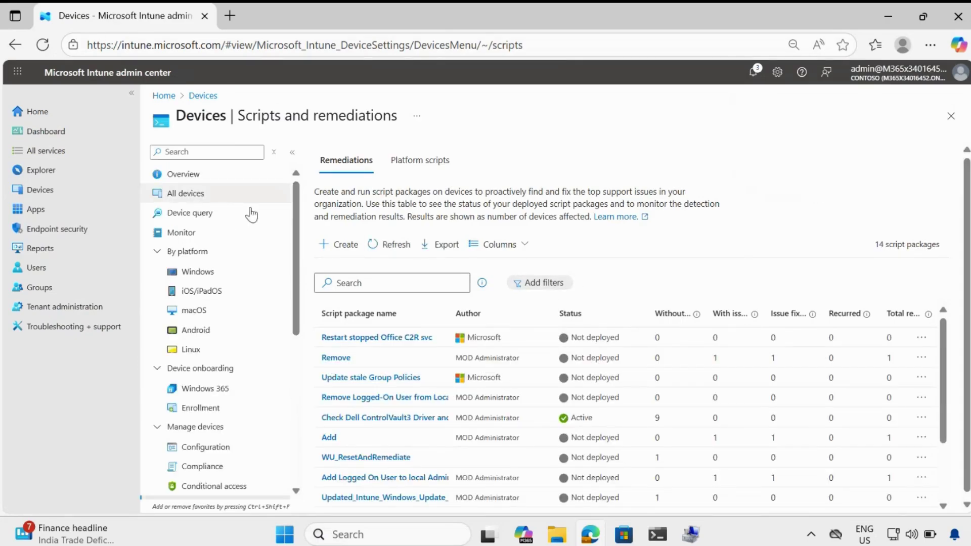
left_click(185, 193)
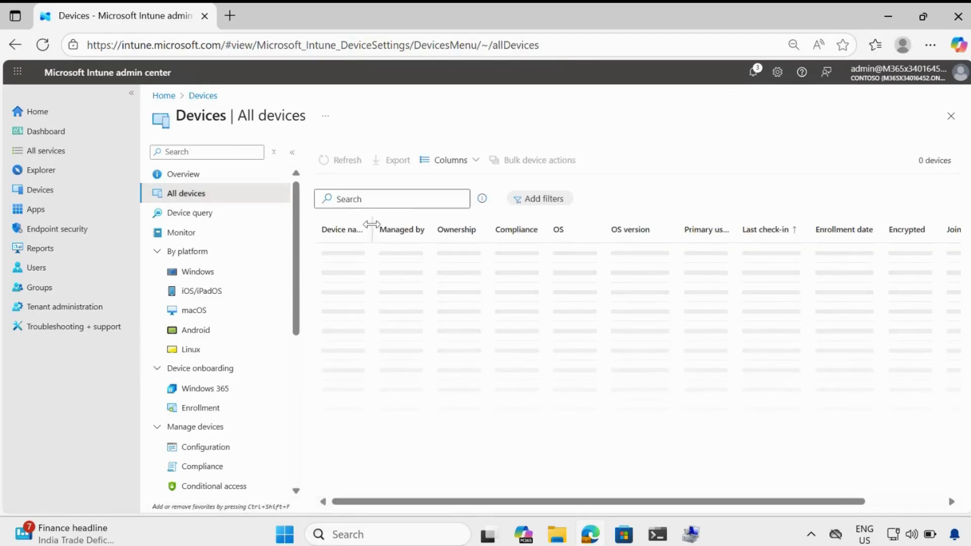
left_click_drag(372, 225, 436, 218)
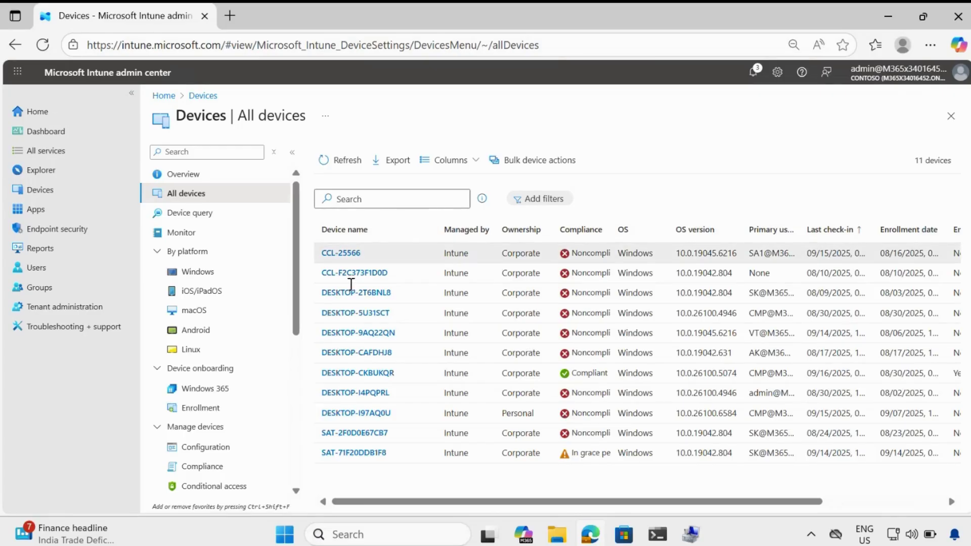
left_click(380, 374)
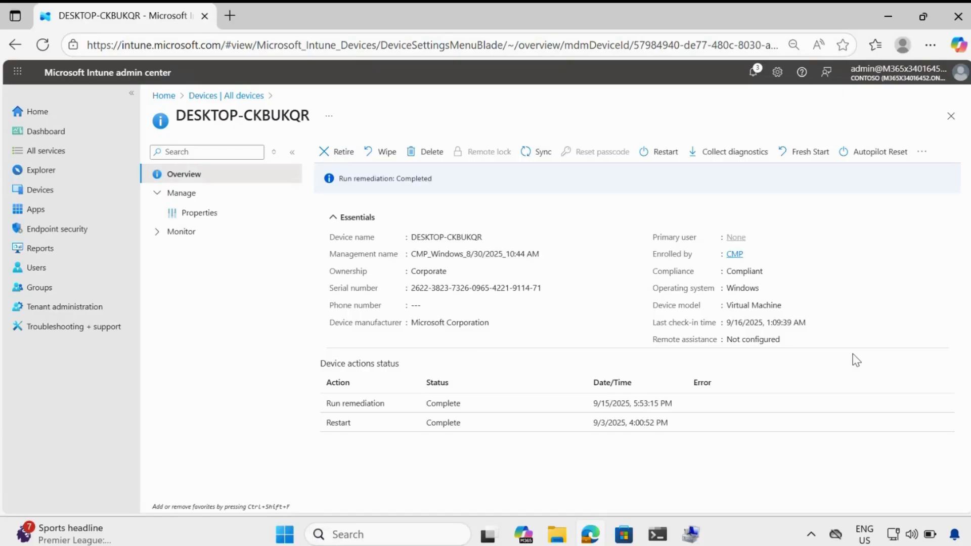
- Start Run remediation on DESKTOP-CKBUKQR and select the Remove Logged-On User from Local Admin Group package
left_click(922, 153)
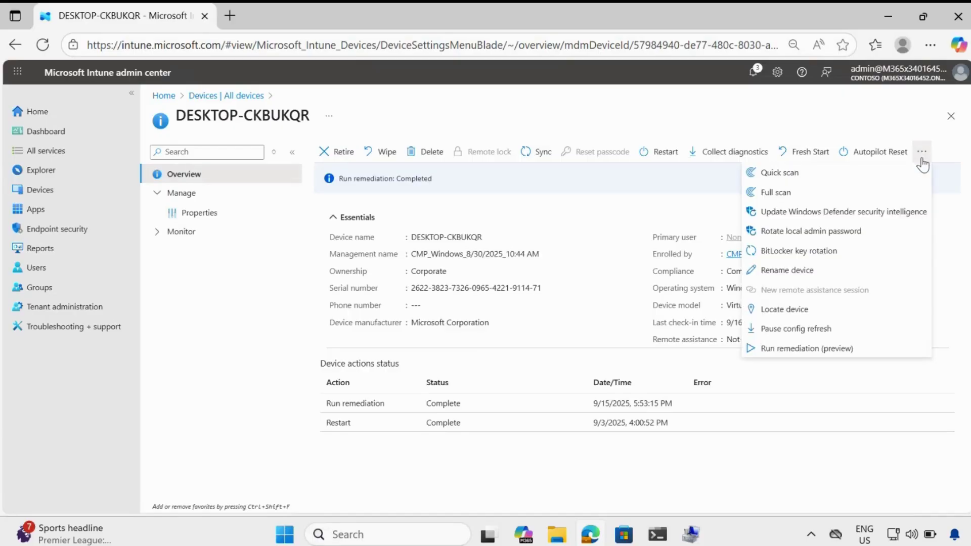
left_click(800, 351)
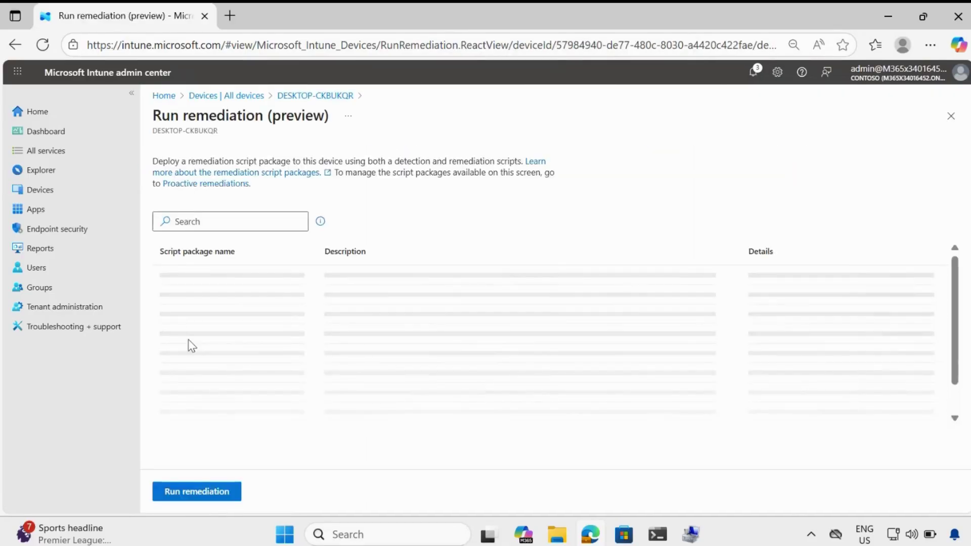
left_click(208, 221)
type("Remove Logged-On User from Local Admin Group")
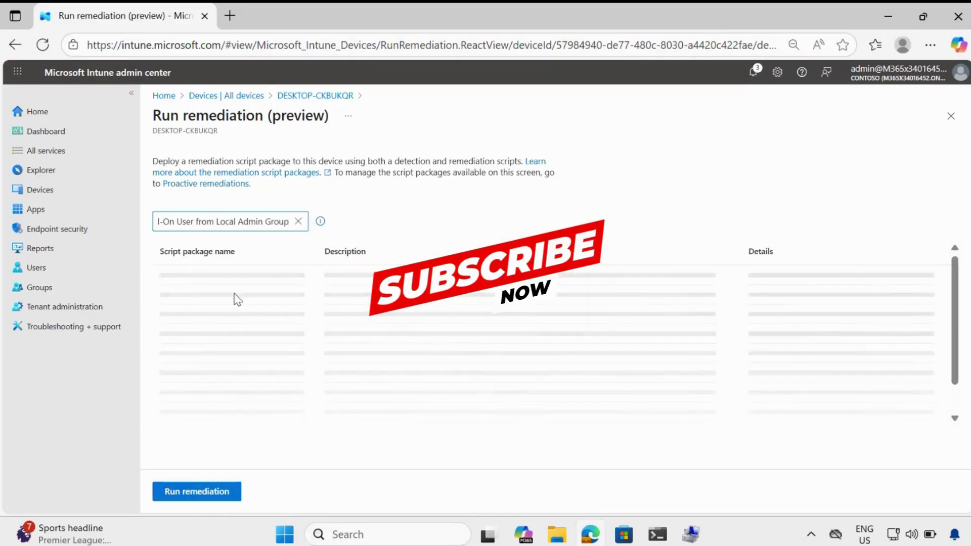
left_click(166, 275)
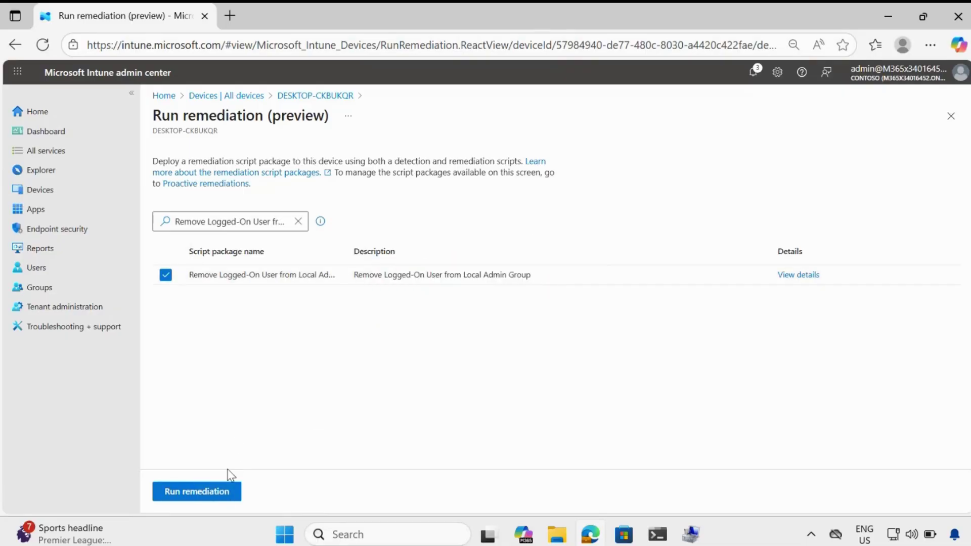
left_click(555, 540)
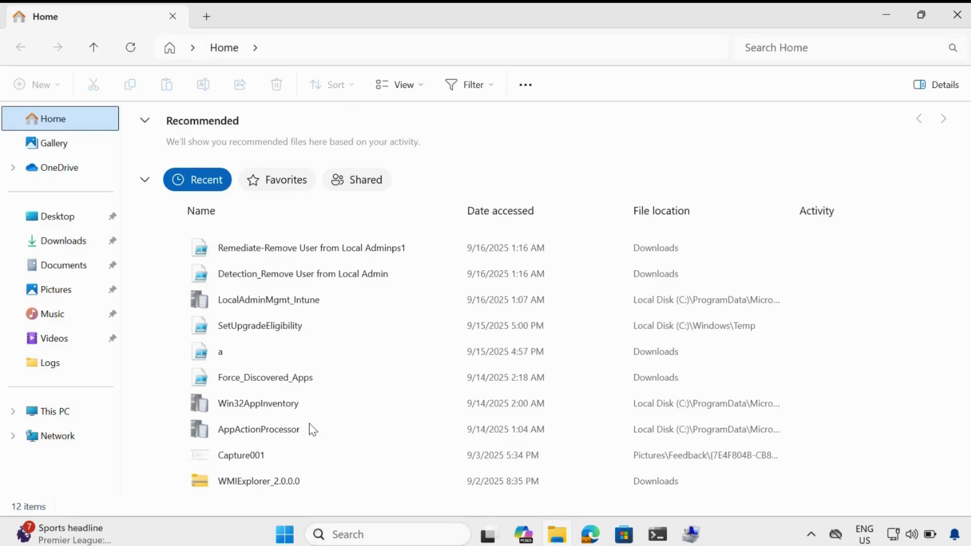
- Open LocalAdminMgmt_Intune.log from C:\ProgramData\Microsoft\IntuneManagementExtension\Logs in CMTrace
left_click(56, 411)
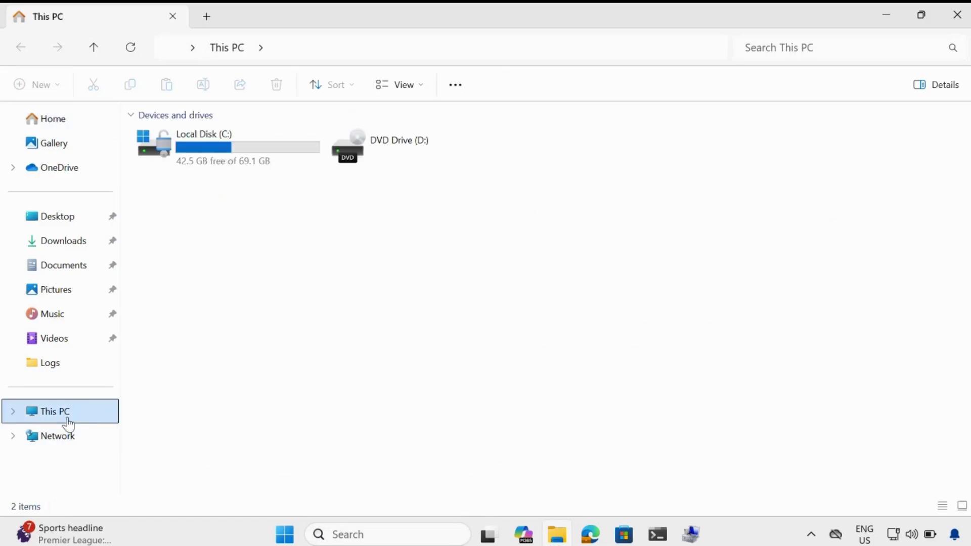
double_click(222, 152)
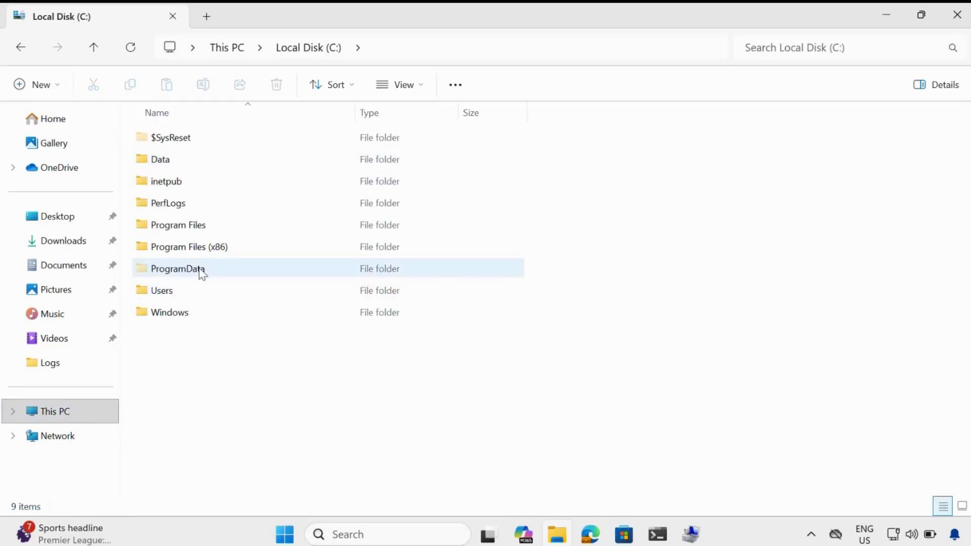
double_click(200, 278)
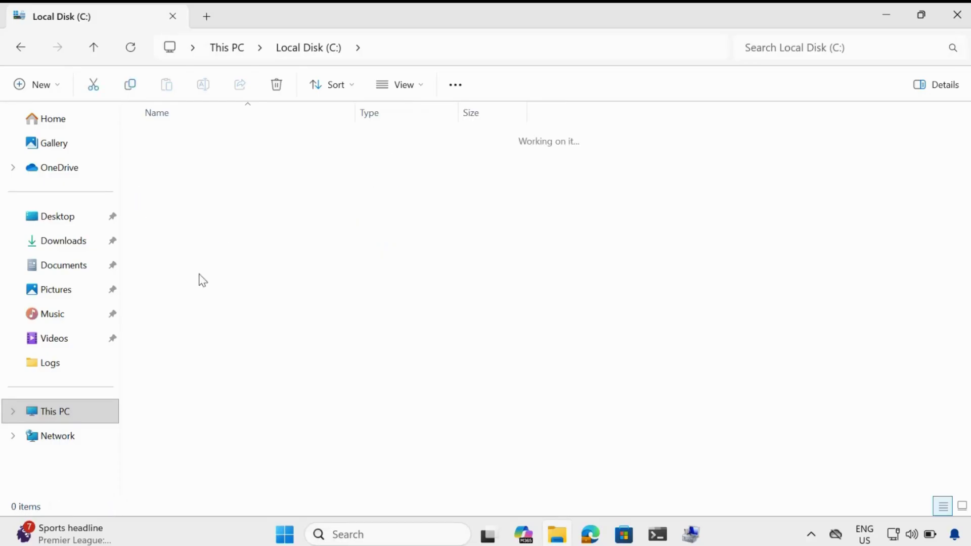
double_click(184, 140)
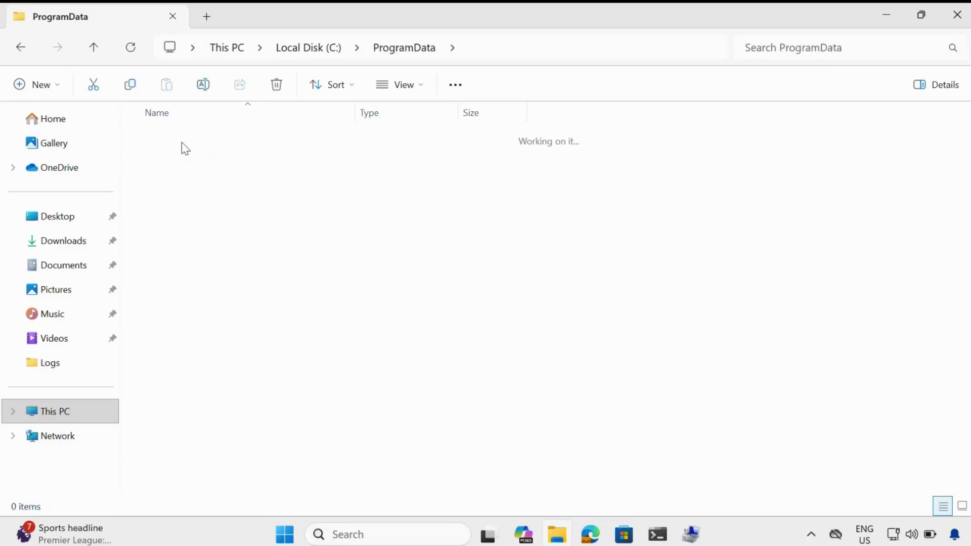
double_click(199, 400)
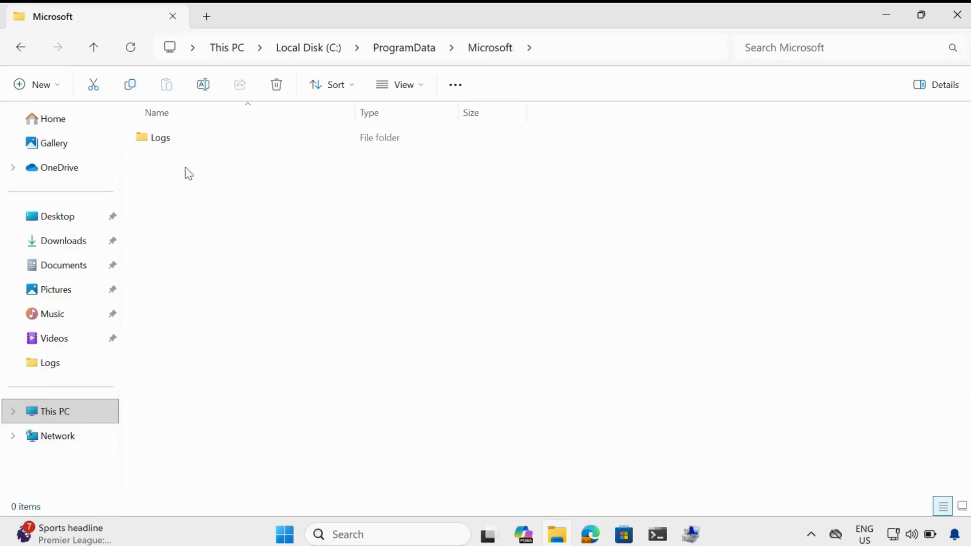
double_click(165, 146)
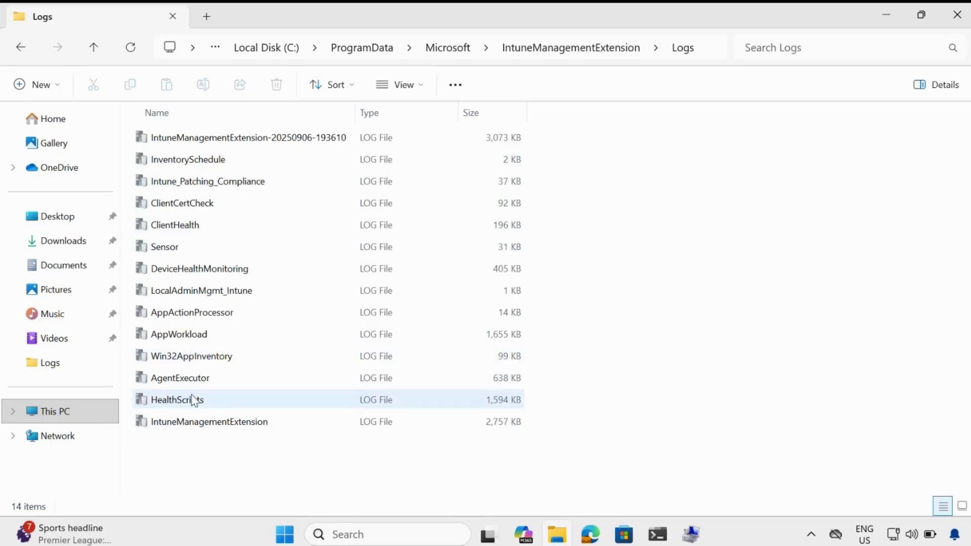
double_click(216, 297)
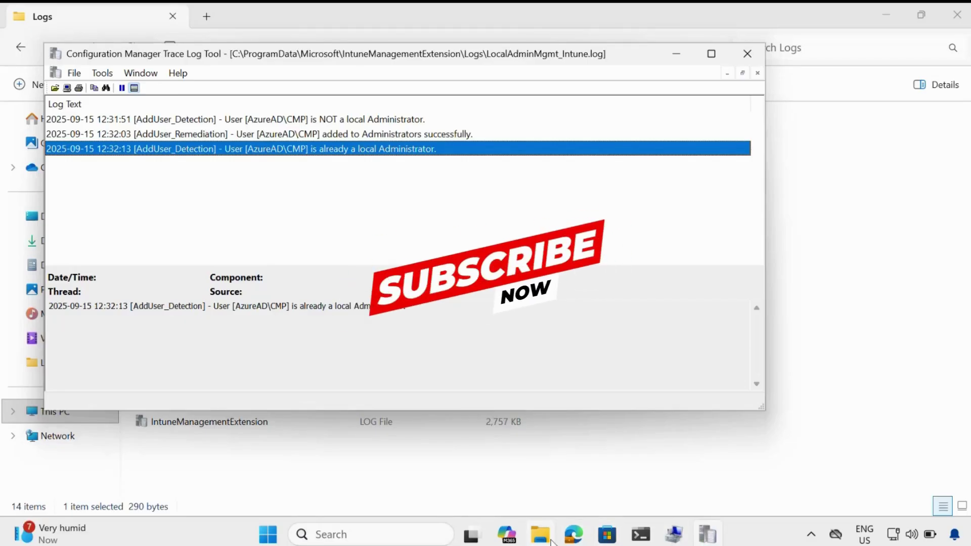
left_click(567, 535)
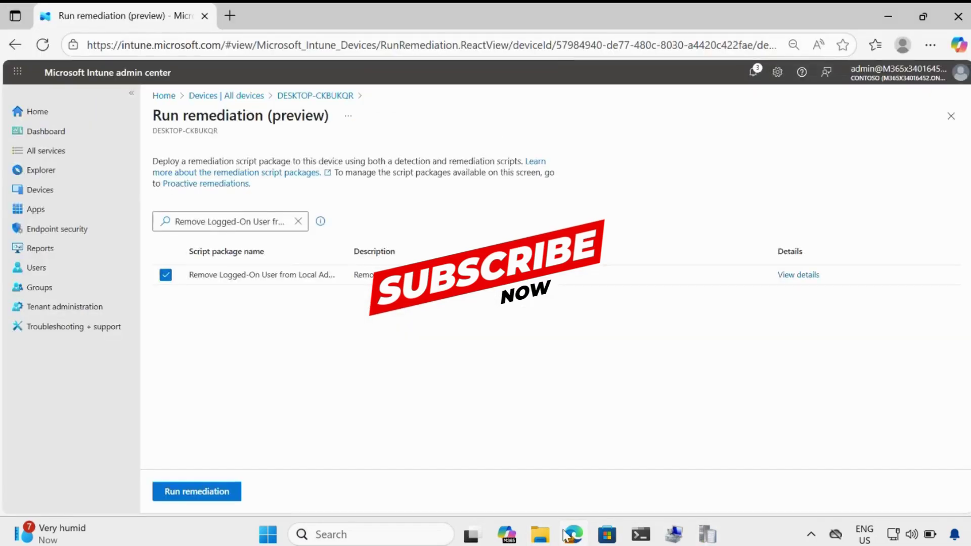
- Run the remediation on DESKTOP-CKBUKQR, note its Pending status, and bring up LocalAdminMgmt_Intune.log
left_click(199, 492)
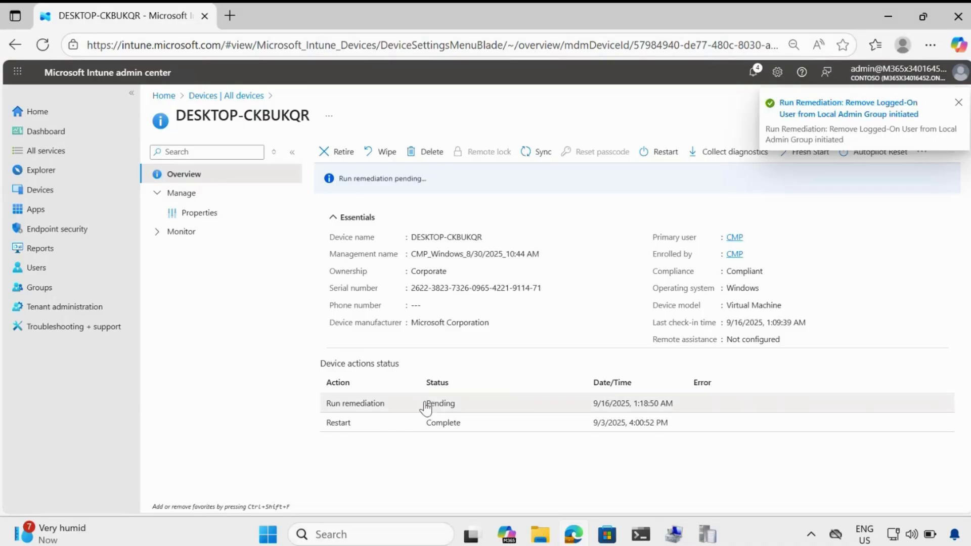
left_click_drag(424, 403, 455, 404)
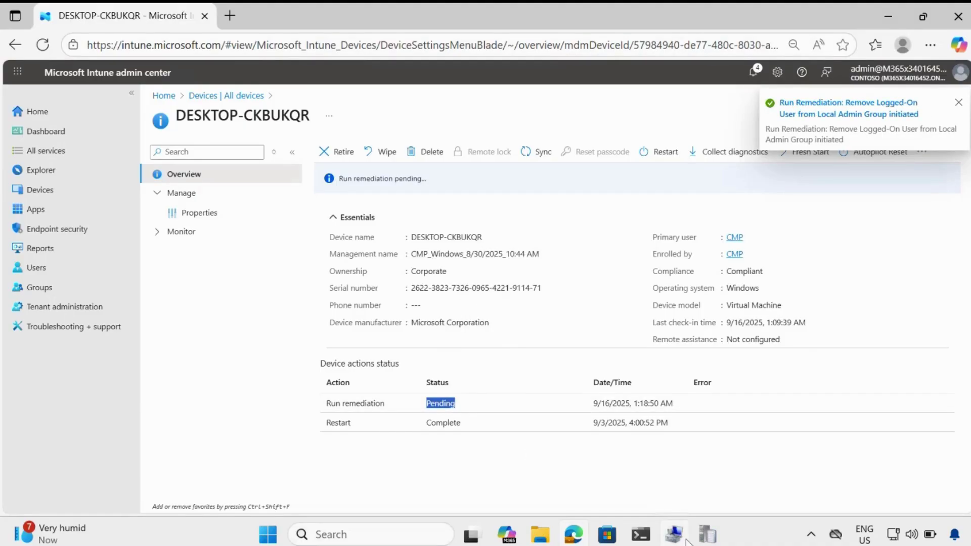
left_click(708, 535)
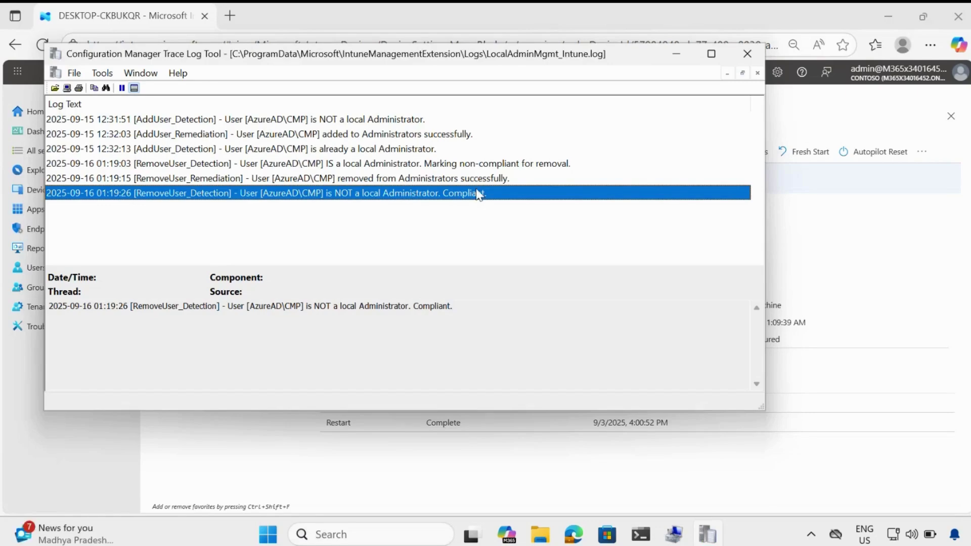
- Confirm in Computer Management that Administrators holds only Administrator and two SIDs, then return to Intune
key("alt+Tab")
left_click(686, 17)
left_click(674, 535)
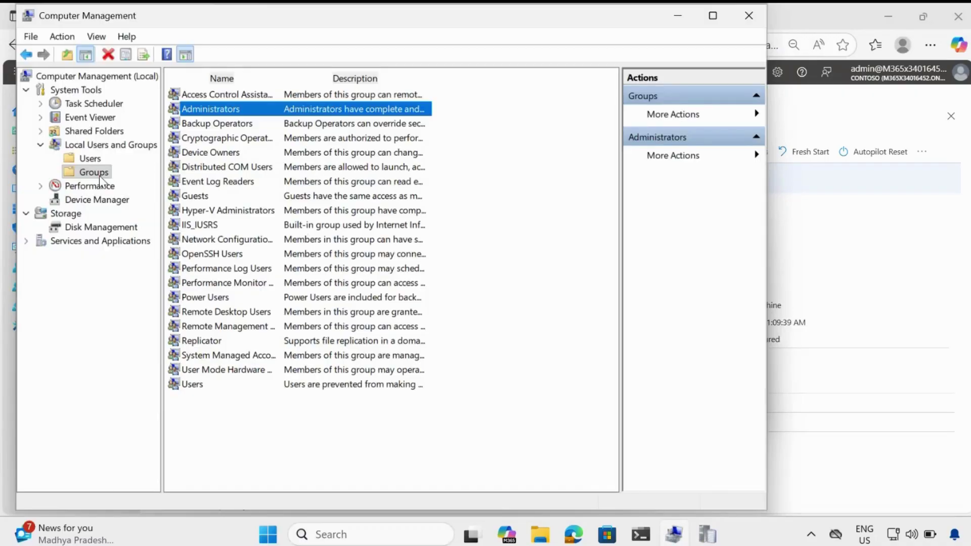
double_click(221, 116)
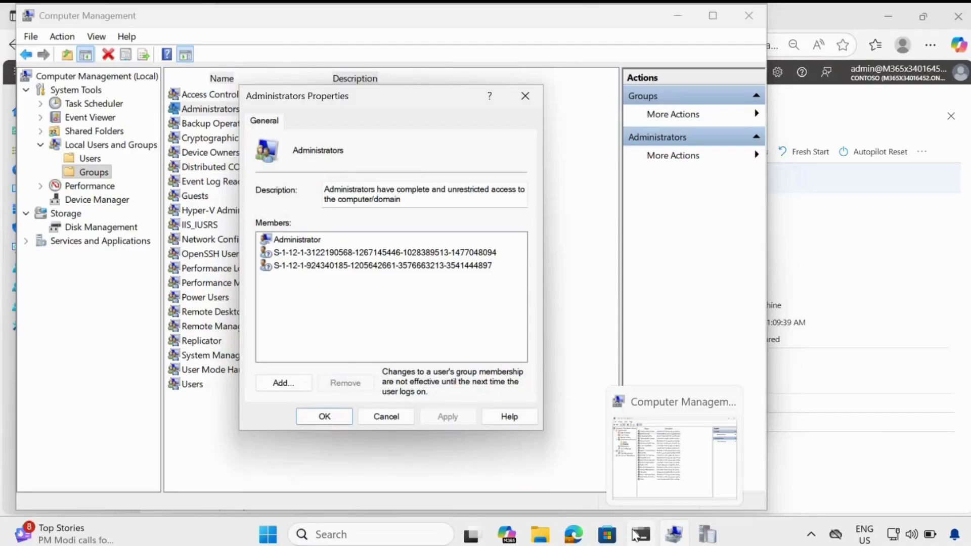
left_click(678, 534)
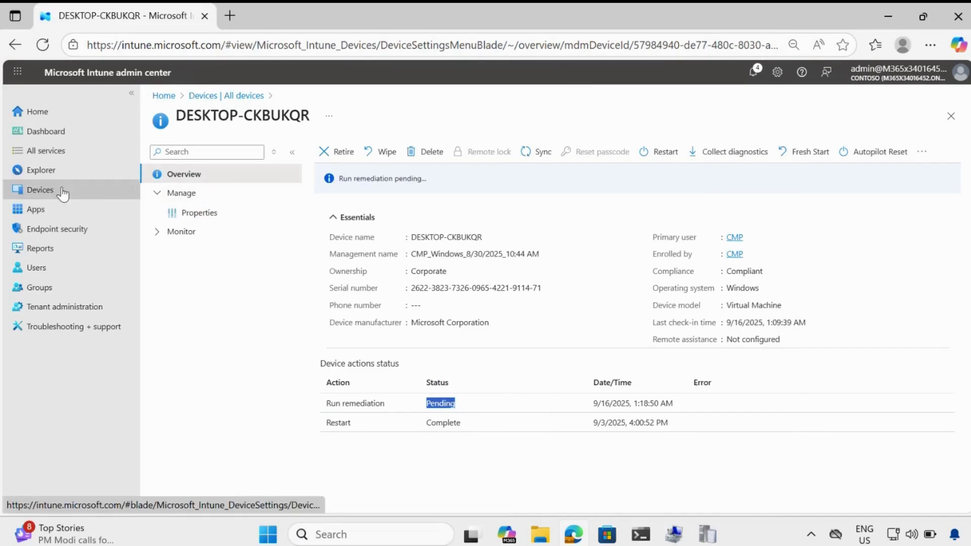
- Find the Remove Logged-On User from Local Admin Group remediation under Scripts and remediations and open its Device status
left_click(43, 191)
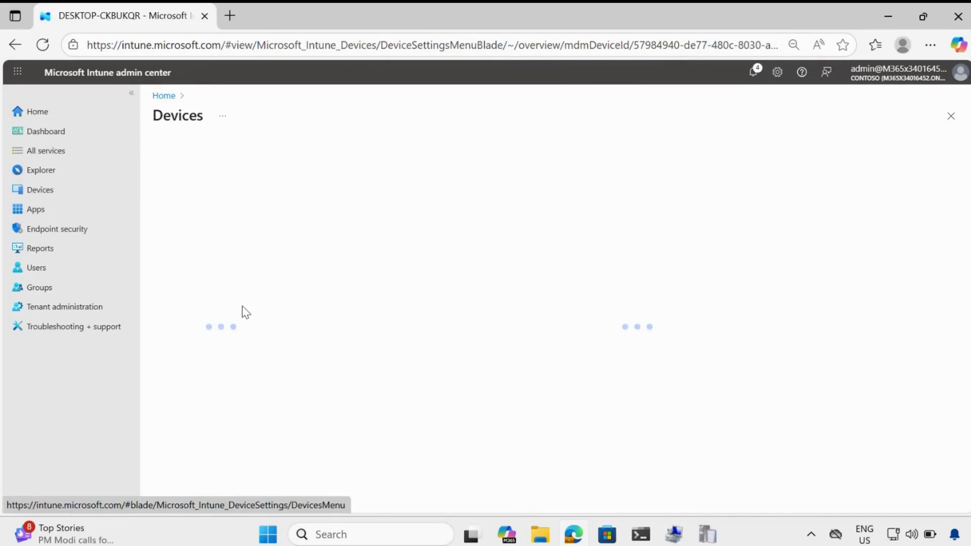
scroll(242, 312, "down", 5)
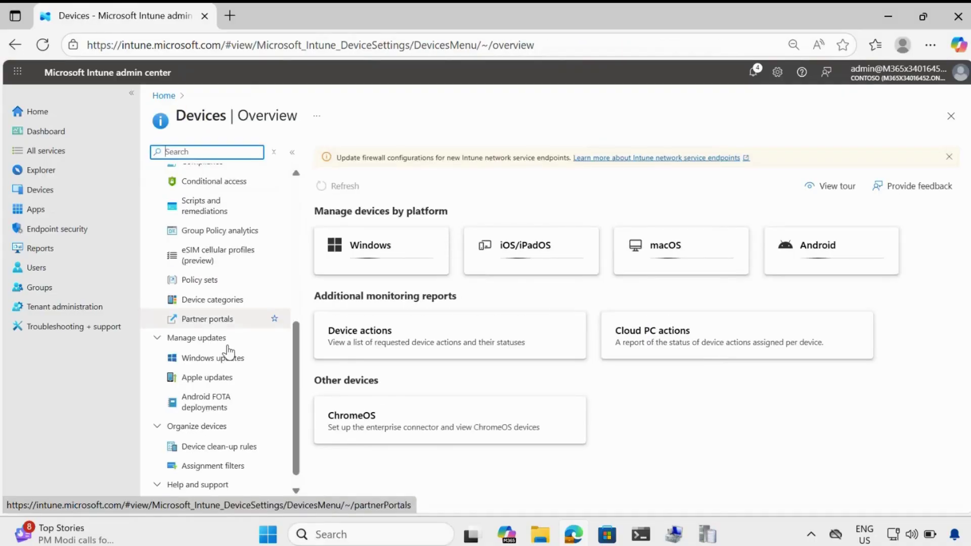
scroll(202, 311, "up", 2)
left_click(213, 289)
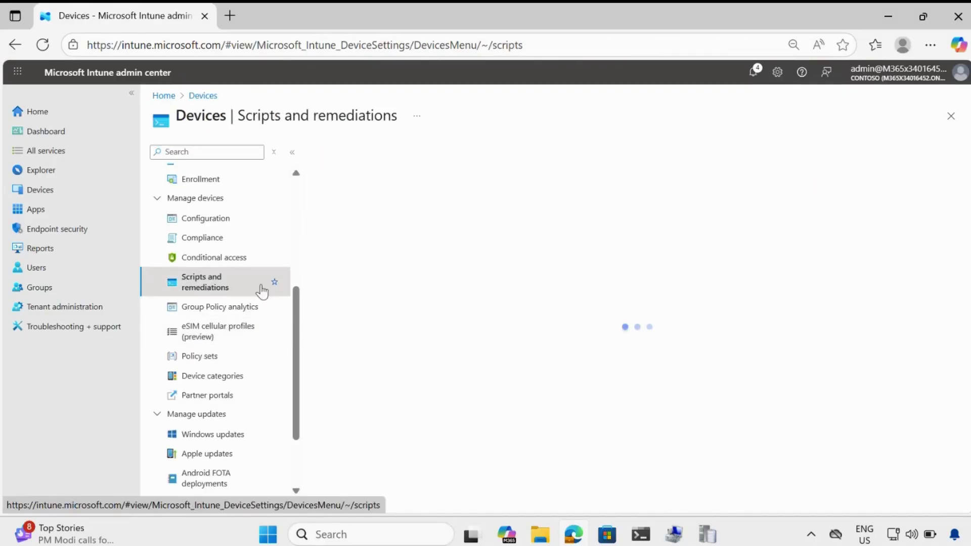
left_click(387, 330)
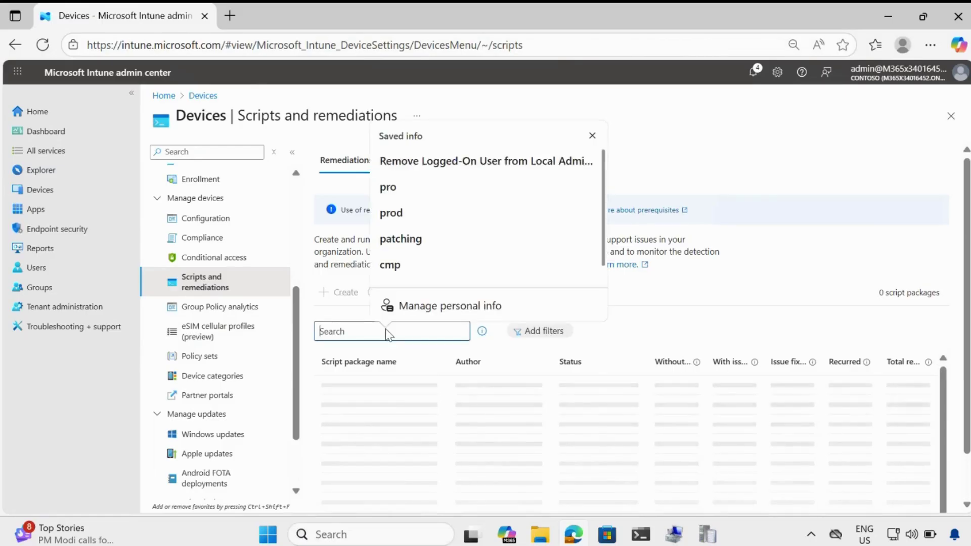
left_click(405, 334)
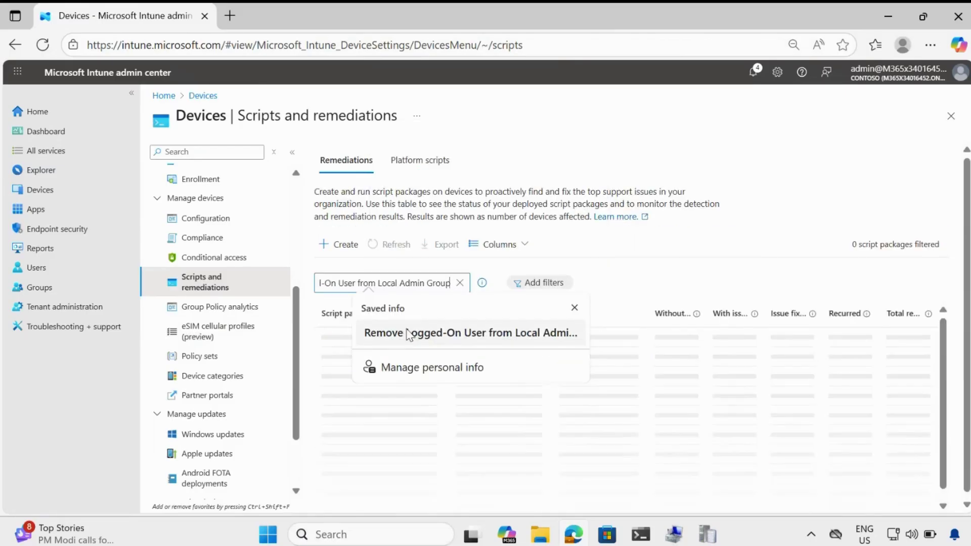
left_click(336, 339)
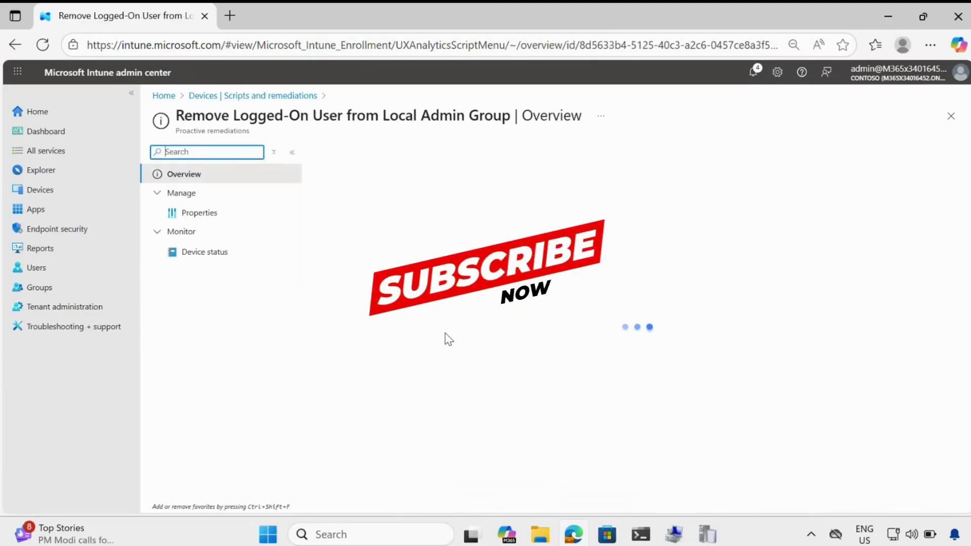
left_click(203, 255)
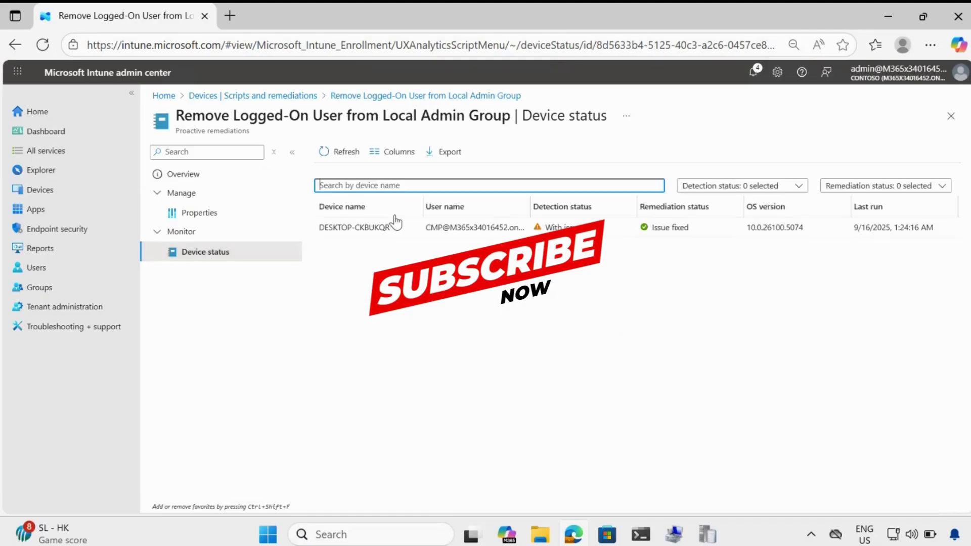
- Add the Pre-remediation and Post-remediation detection output columns to the device status table
left_click(399, 152)
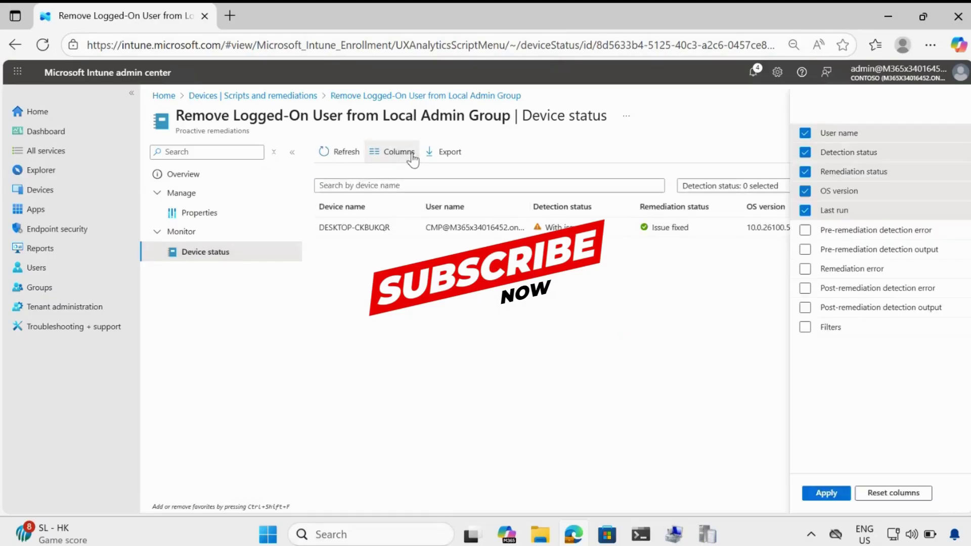
left_click(805, 251)
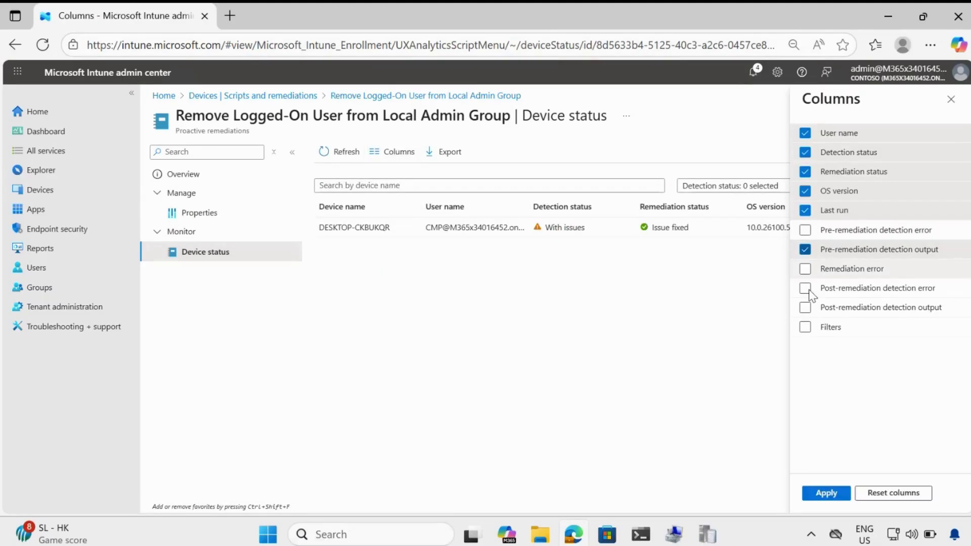
left_click(805, 308)
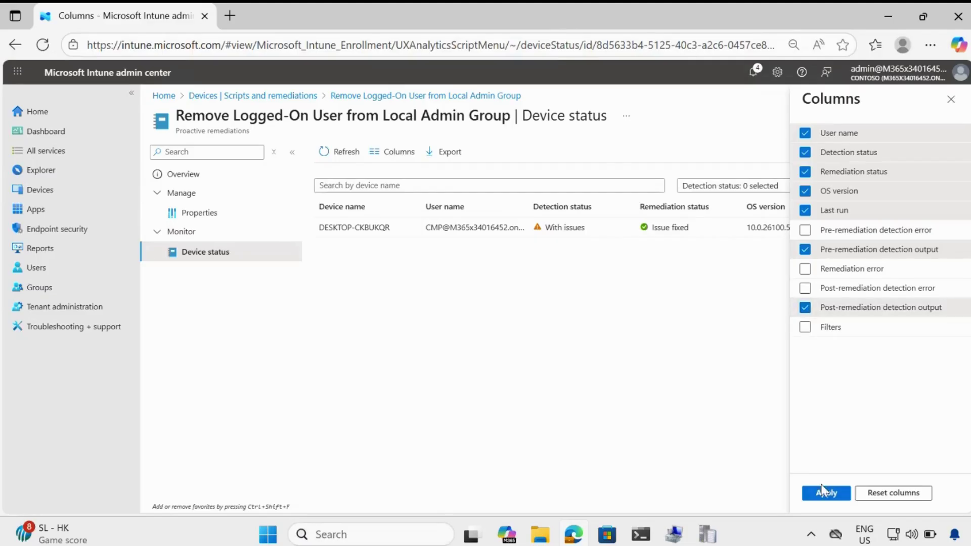
left_click(829, 496)
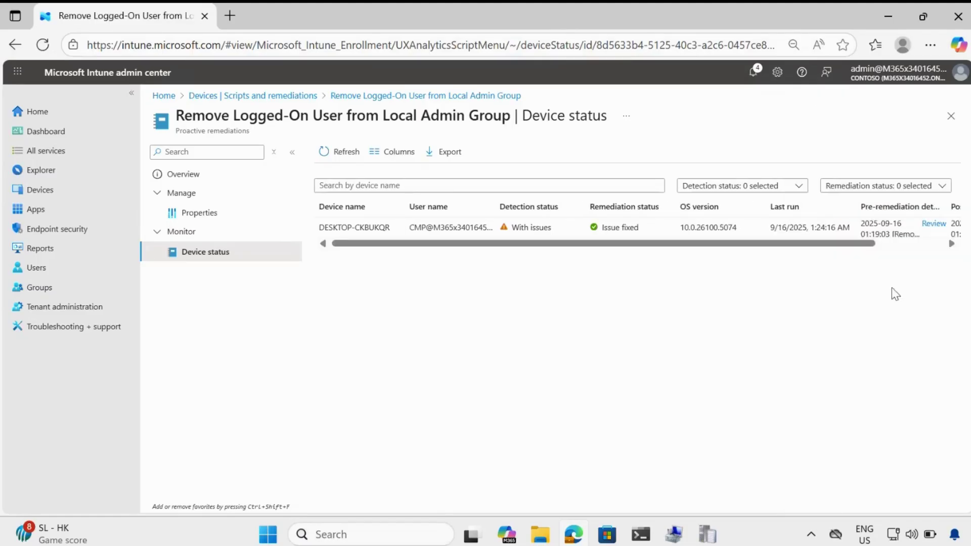
- Review the full pre-remediation detection output message for DESKTOP-CKBUKQR
left_click_drag(849, 244, 935, 244)
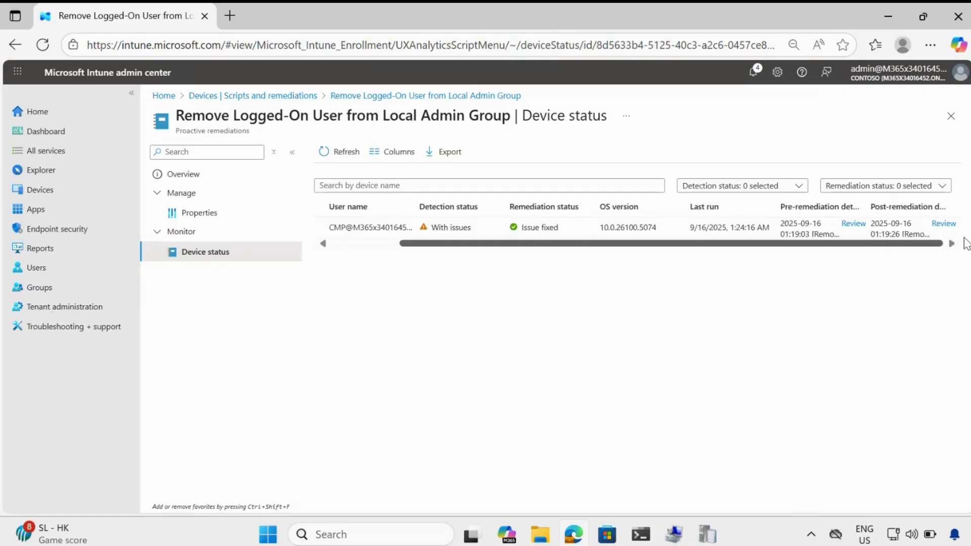
left_click(854, 224)
left_click_drag(792, 139, 845, 155)
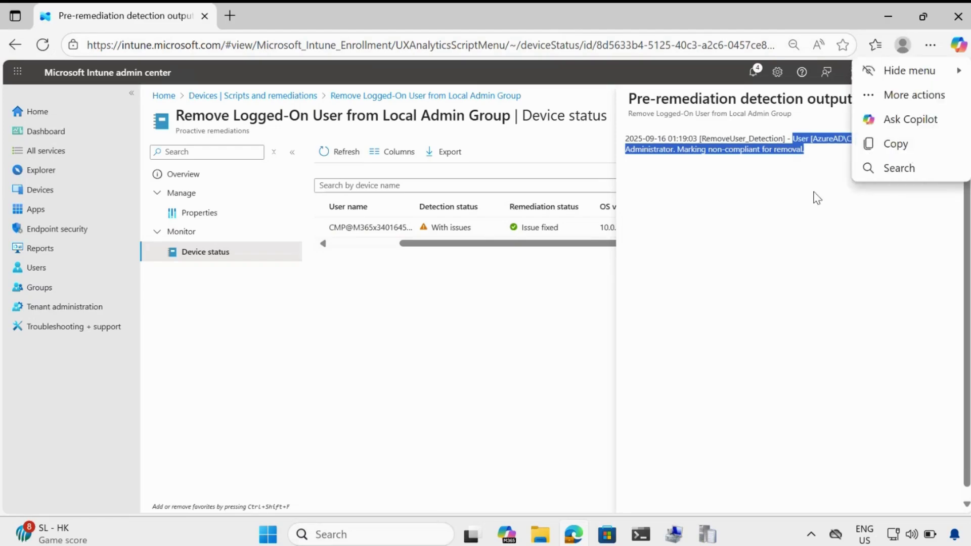
left_click(921, 147)
left_click(951, 100)
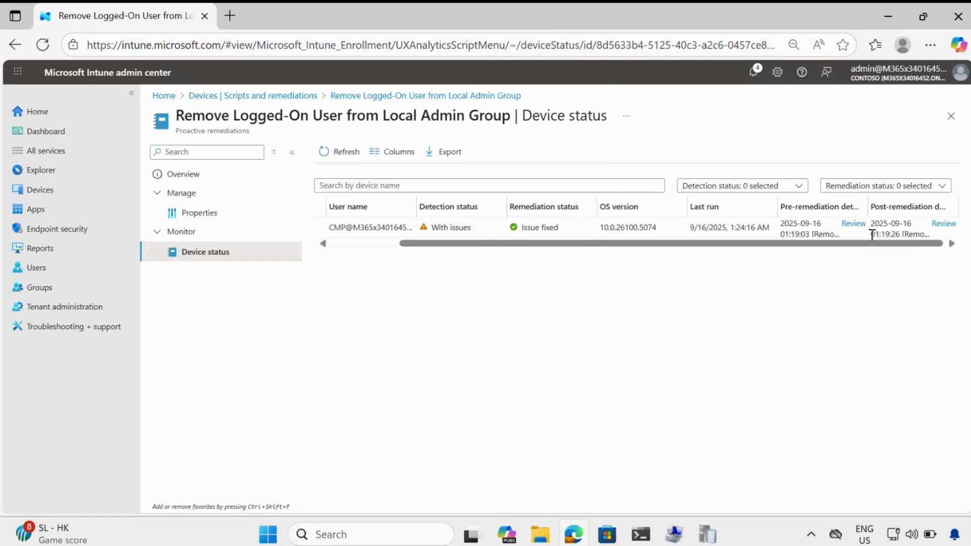
- Review the post-remediation output showing the user is not a local Administrator, Compliant
left_click(944, 224)
left_click_drag(791, 142, 840, 164)
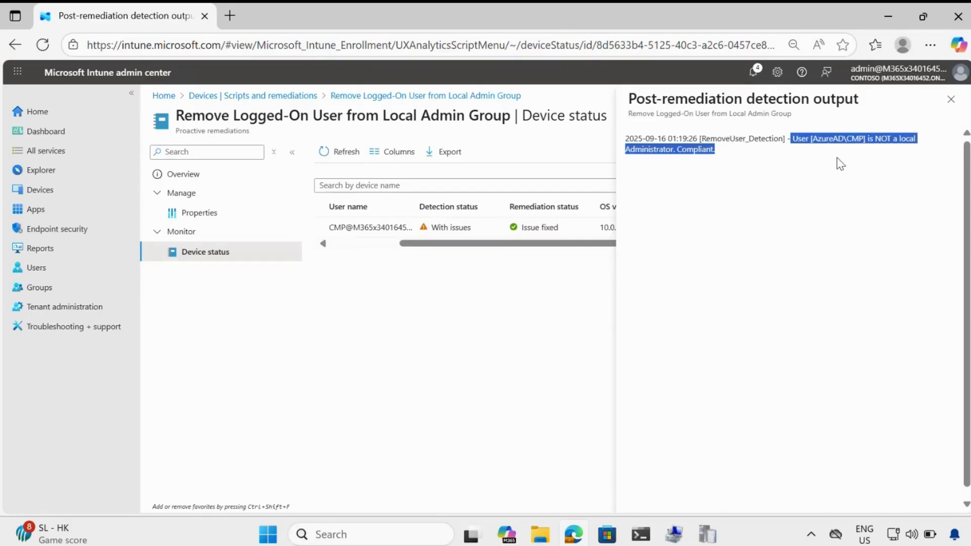
left_click(743, 163)
left_click(951, 99)
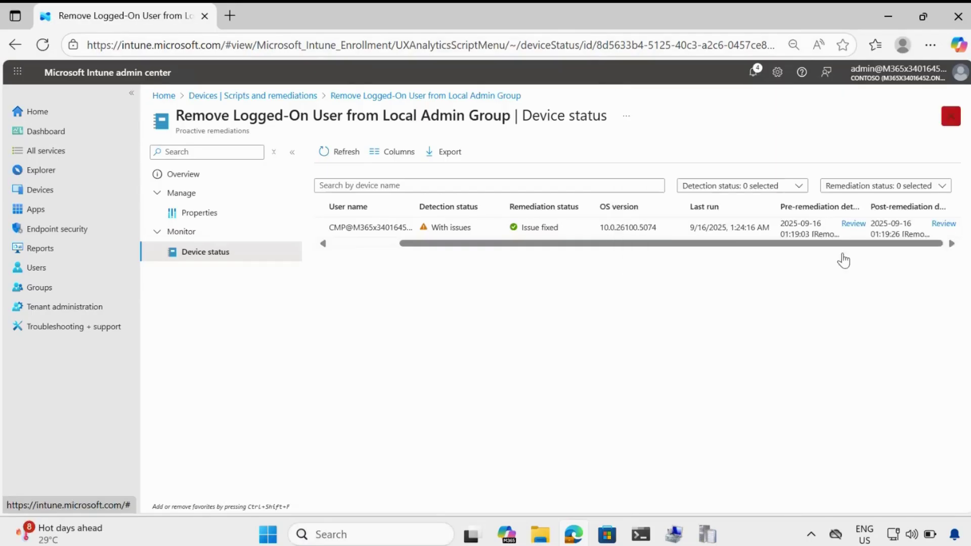